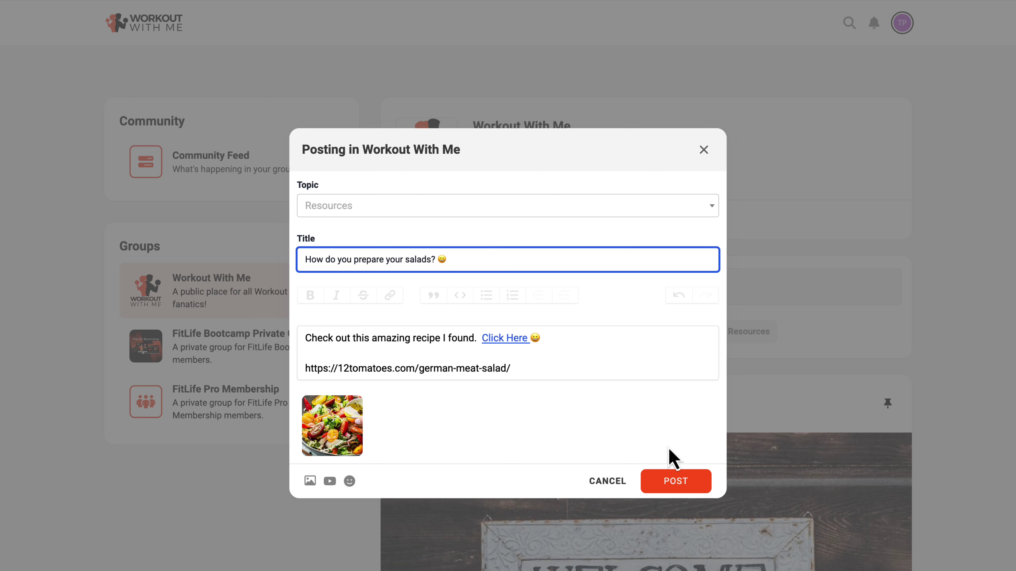
# - Publish the post "How do you prepare your salads? 😀" to the Resources topic and view it down to its action row
pyautogui.click(683, 488)
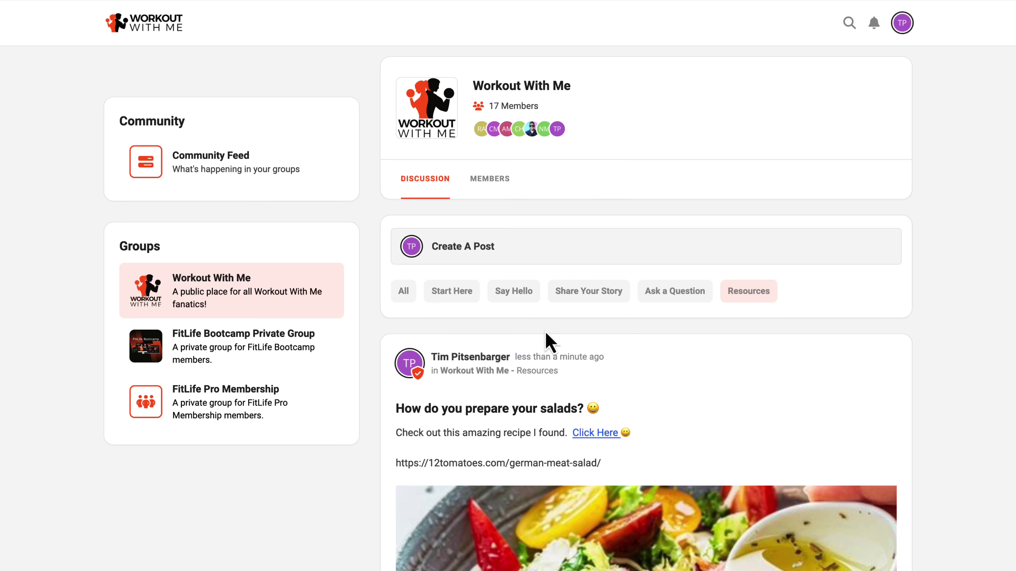
pyautogui.scroll(-3, 548, 336)
pyautogui.scroll(-6, 553, 338)
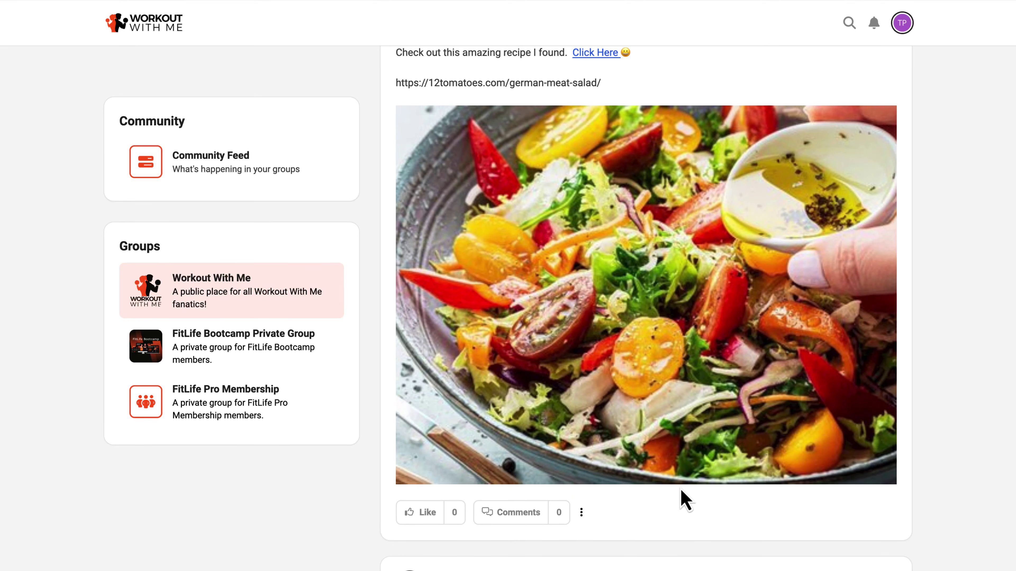
# - Edit the salad post to add four more salad images and save the update
pyautogui.click(582, 514)
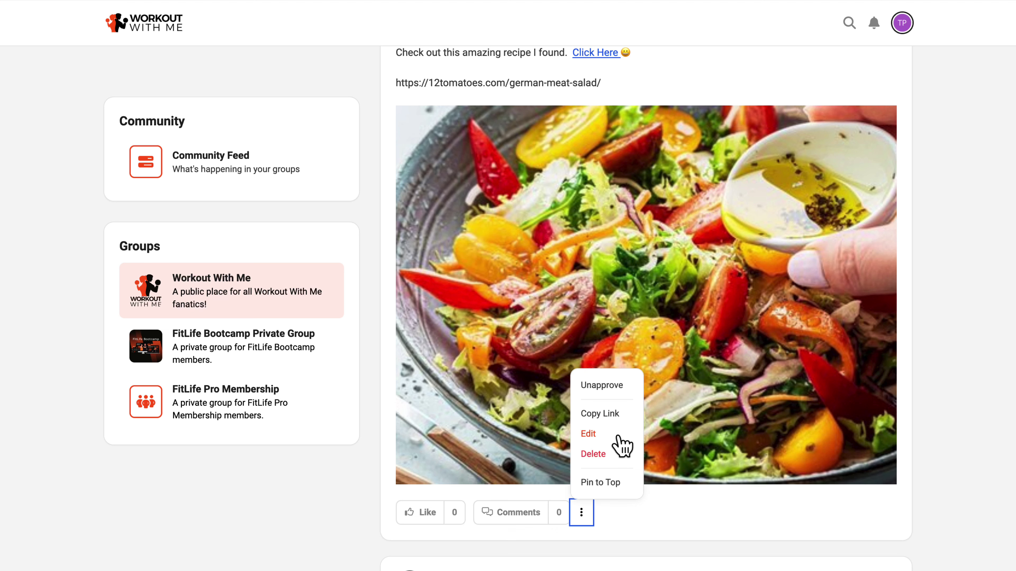
pyautogui.click(595, 437)
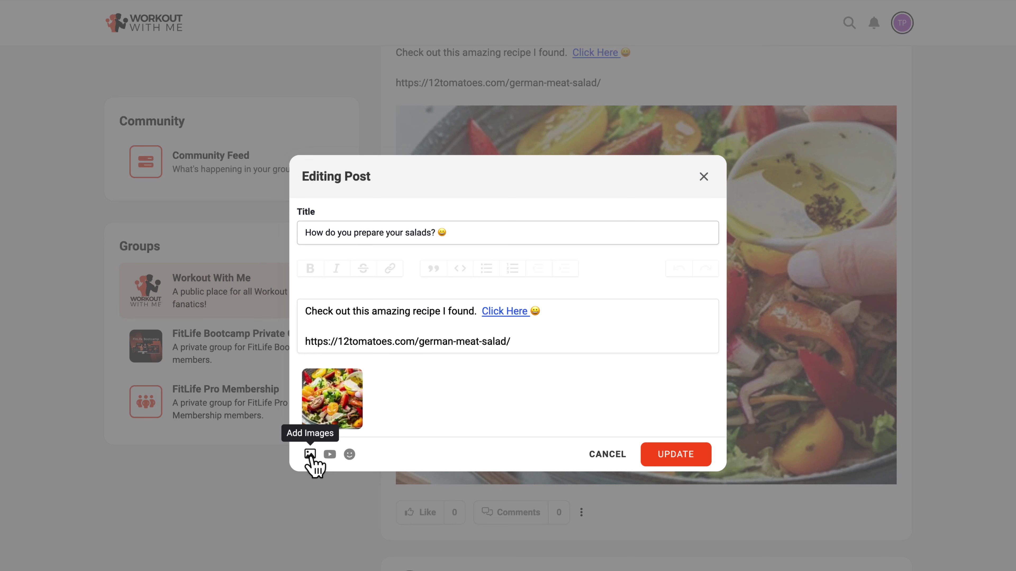
pyautogui.click(311, 458)
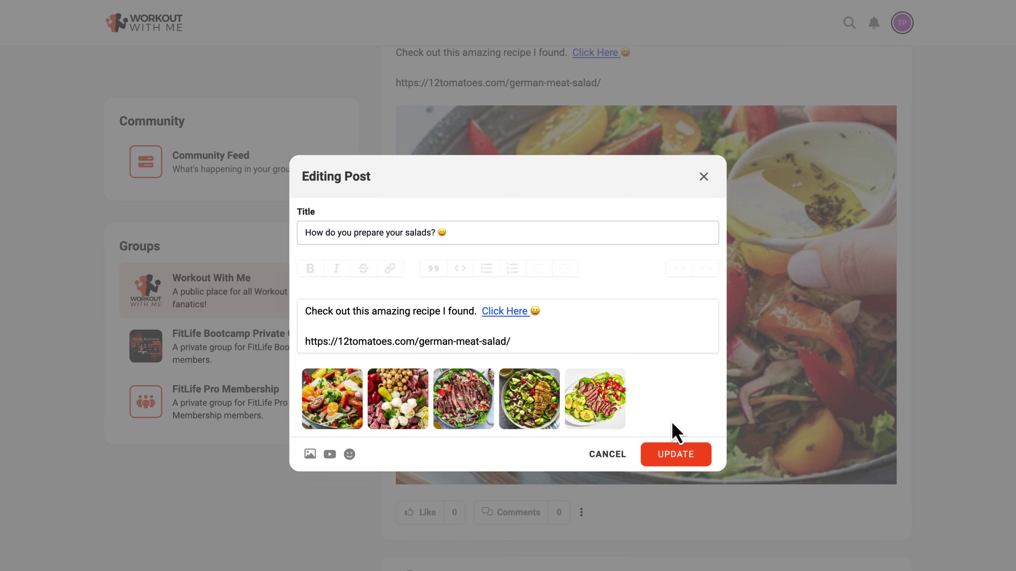
pyautogui.click(687, 459)
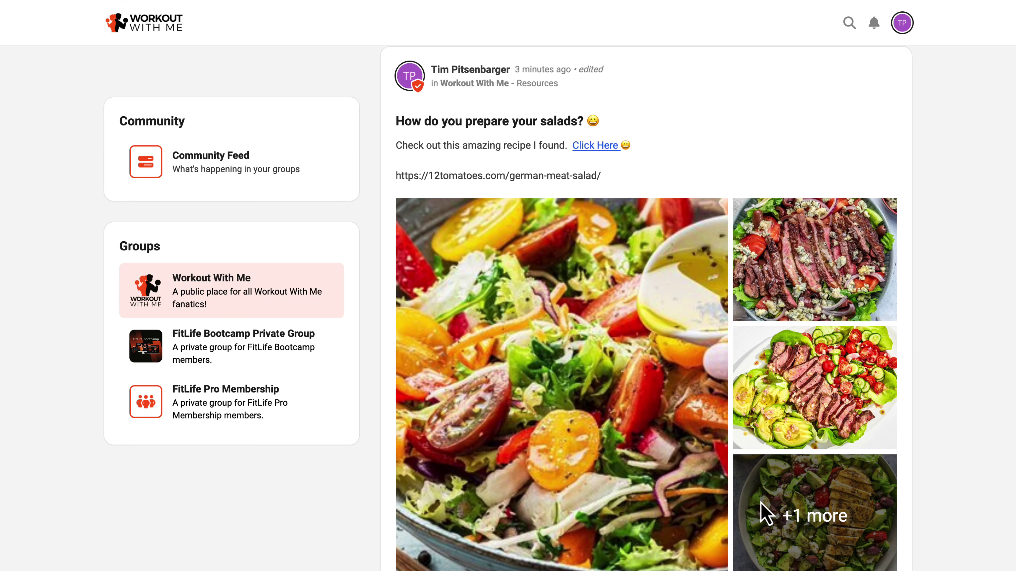
# - View the salad post's images full screen starting from the "+1 more" image, and return to the post
pyautogui.scroll(-1, 697, 332)
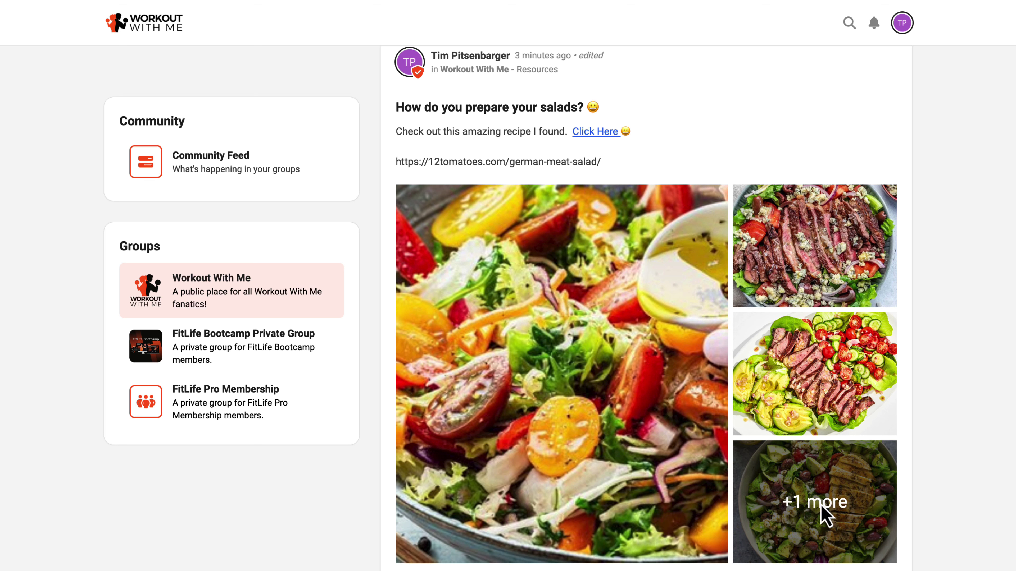
pyautogui.click(825, 516)
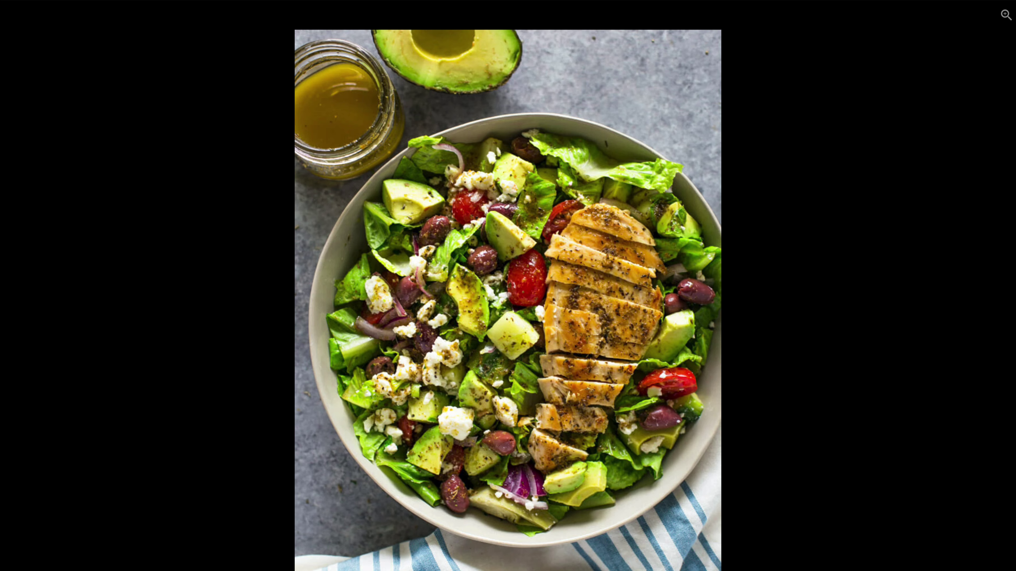
pyautogui.press('Right')
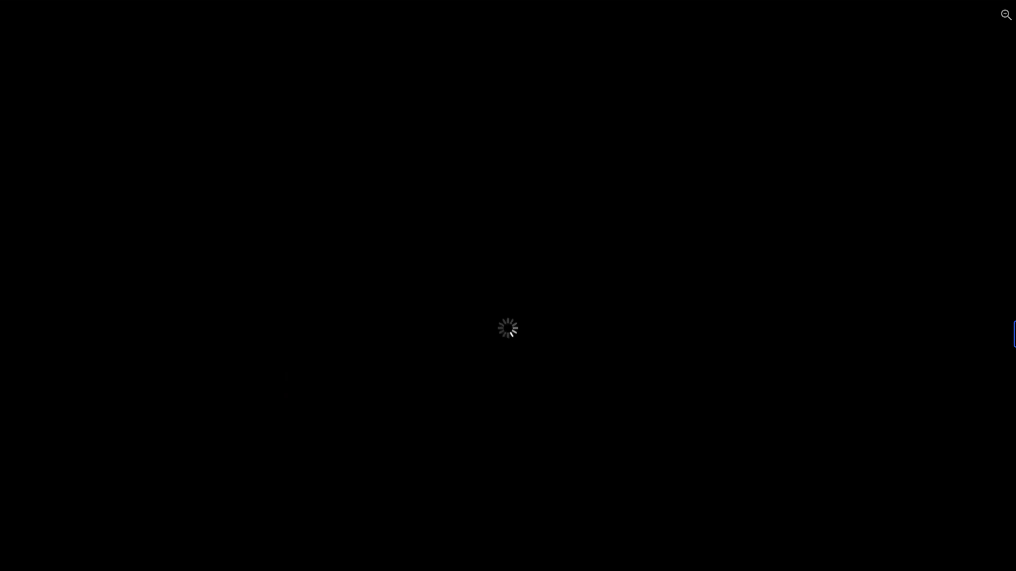
pyautogui.press('Escape')
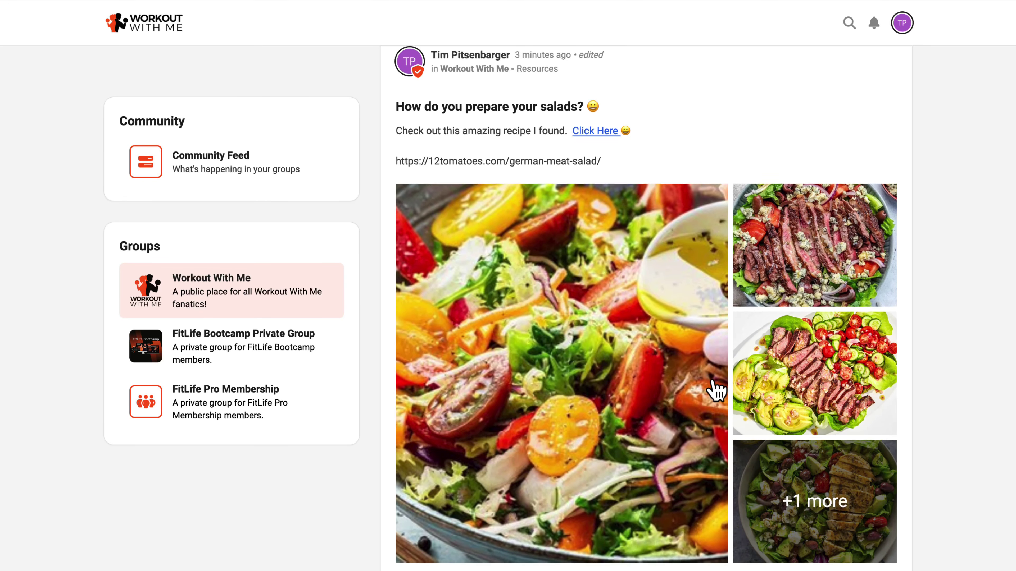
pyautogui.scroll(-1, 714, 390)
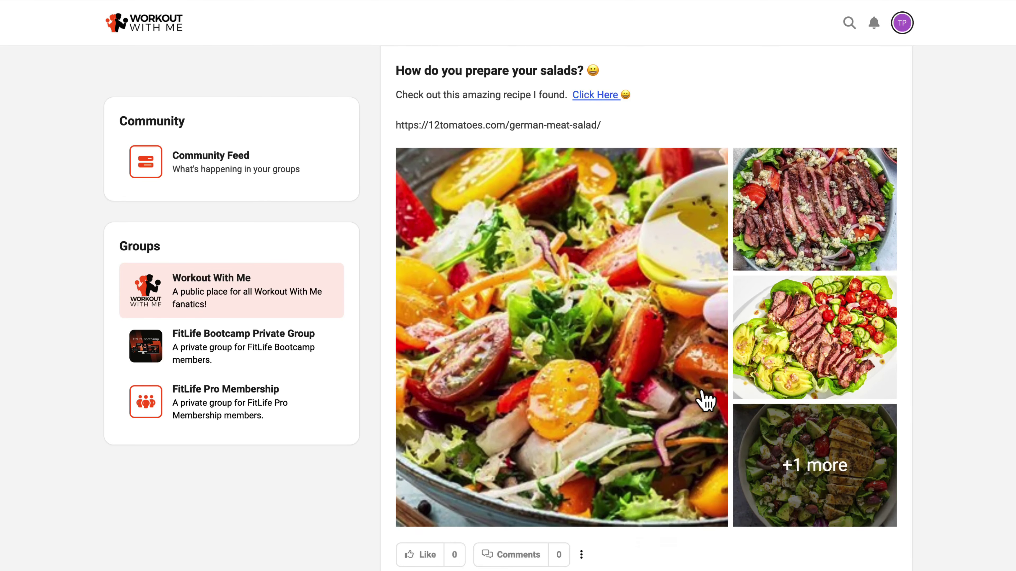
pyautogui.click(581, 554)
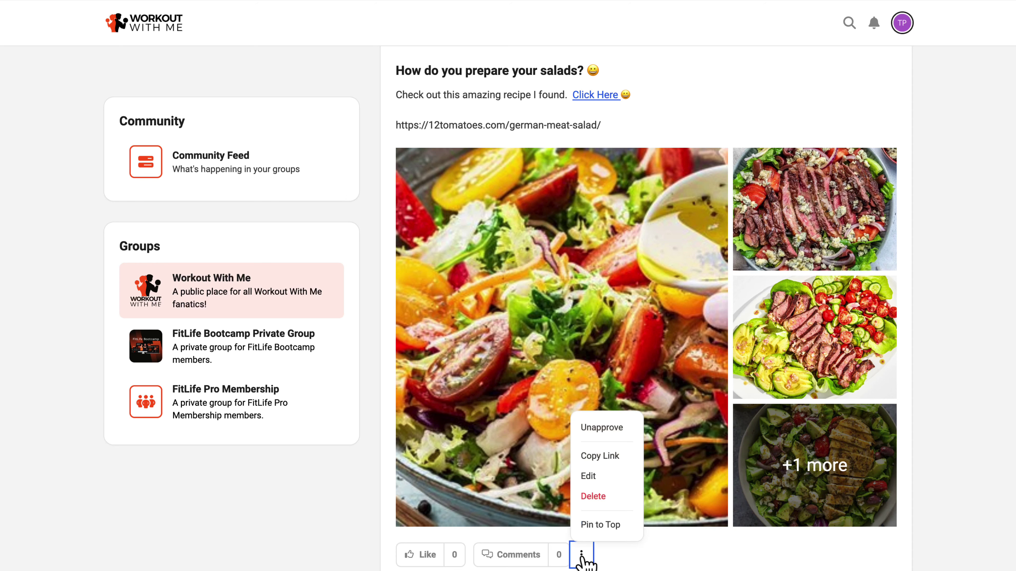
pyautogui.click(597, 479)
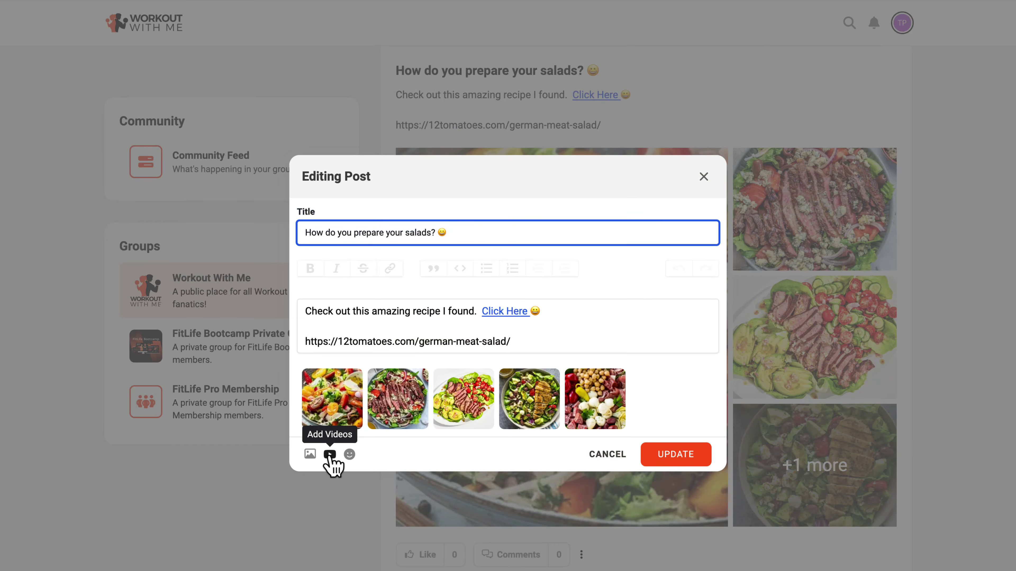
pyautogui.click(329, 455)
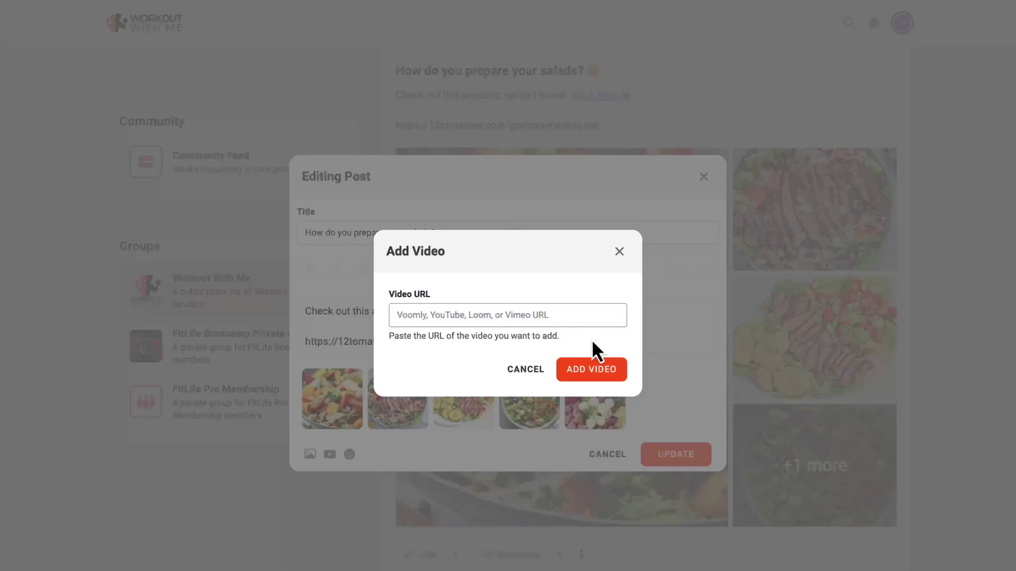
pyautogui.click(505, 315)
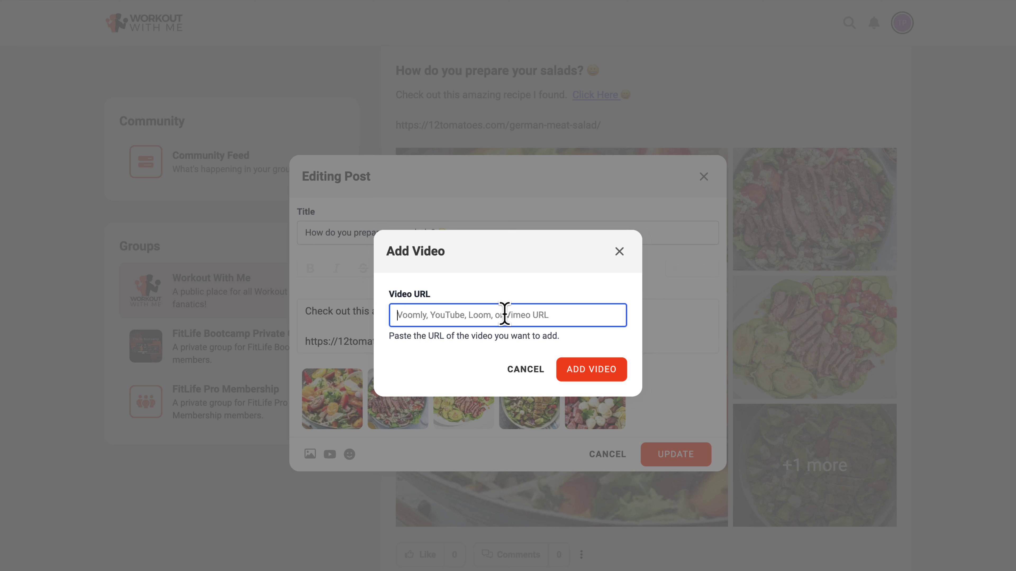
pyautogui.write('https://youtu.be/LHOlteDtj-w?si=WVHZXHRWtp7eC__M')
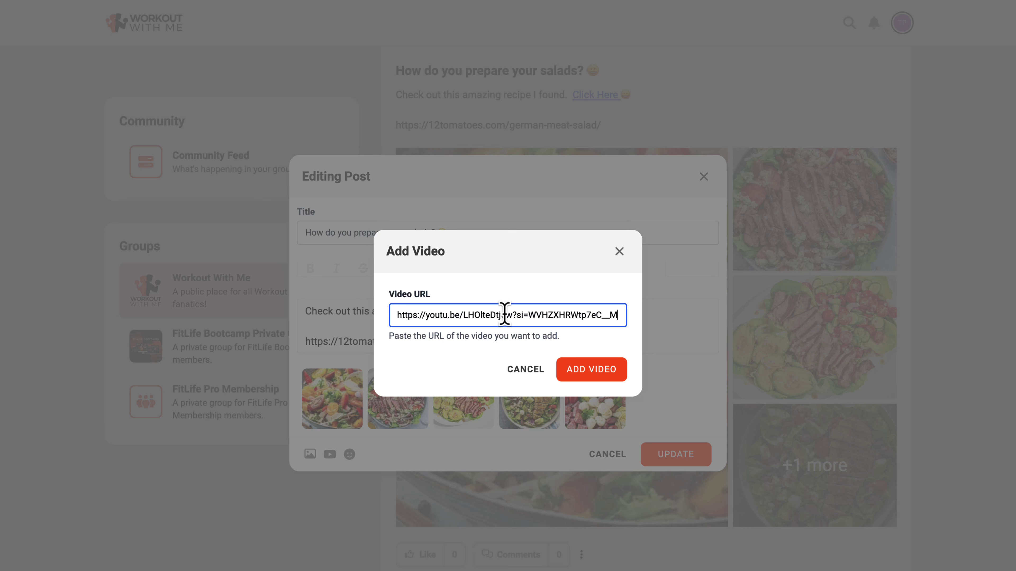
pyautogui.click(586, 377)
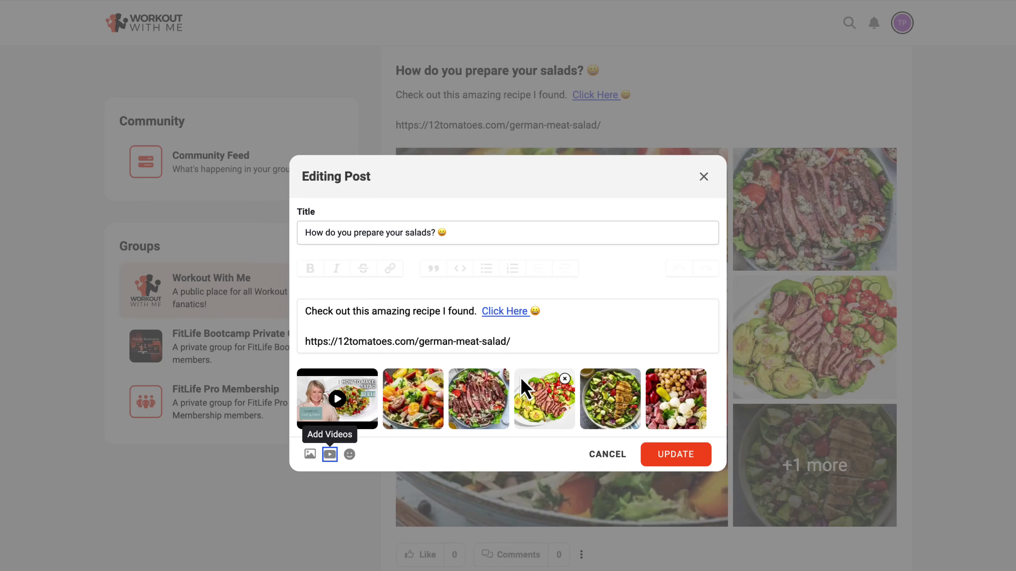
pyautogui.click(678, 462)
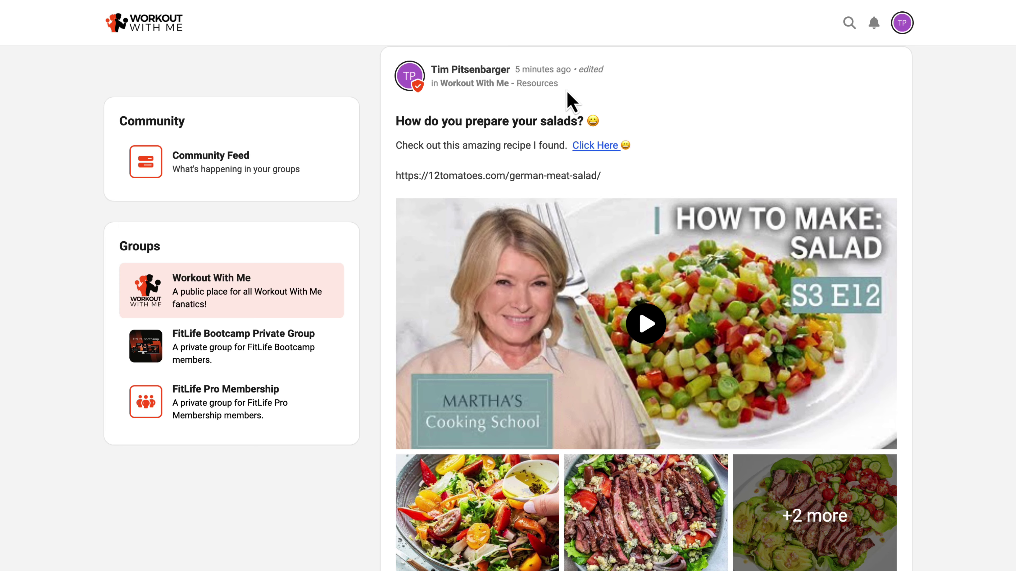
# - Check who liked the post "How to select the right dumbbell weight" and add the comment "Amazing!" to it
pyautogui.scroll(-20, 601, 325)
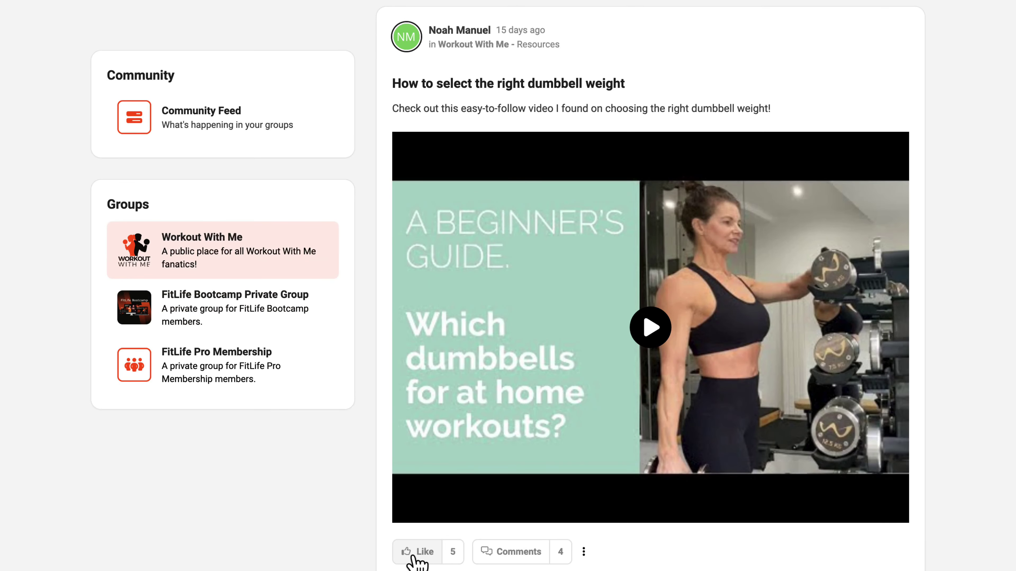
pyautogui.moveTo(451, 554)
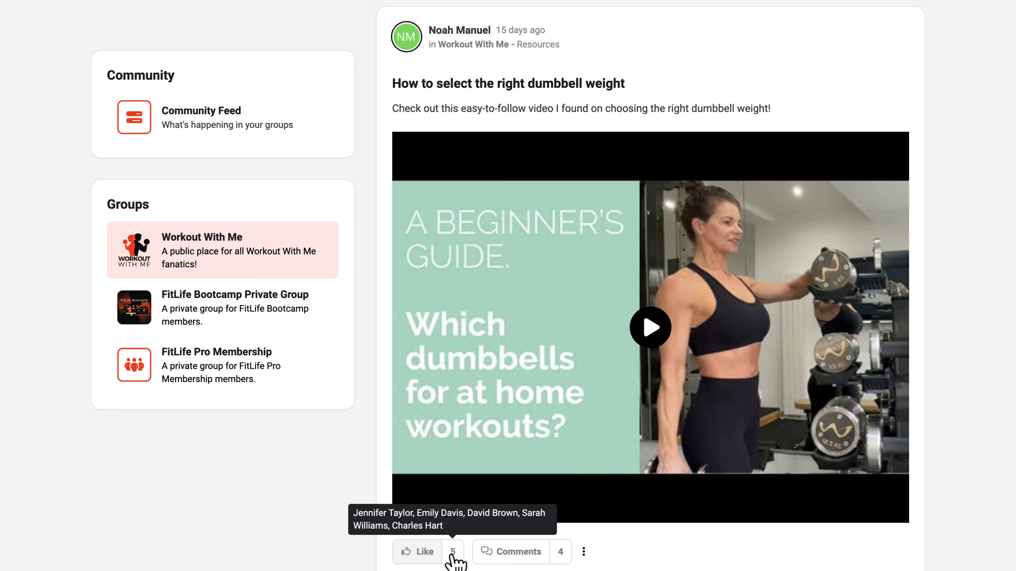
pyautogui.click(500, 556)
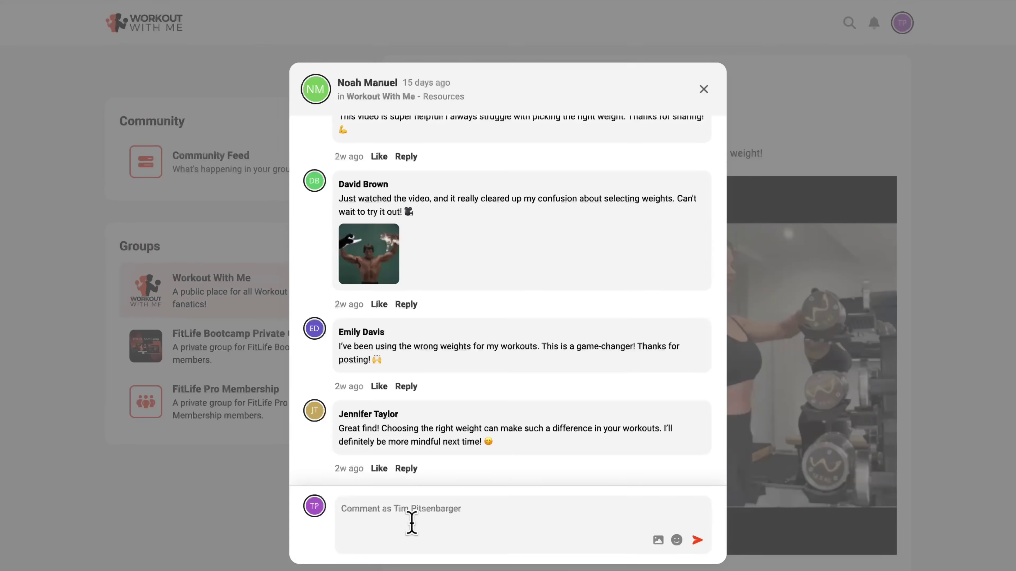
pyautogui.click(411, 520)
pyautogui.write('Amaz')
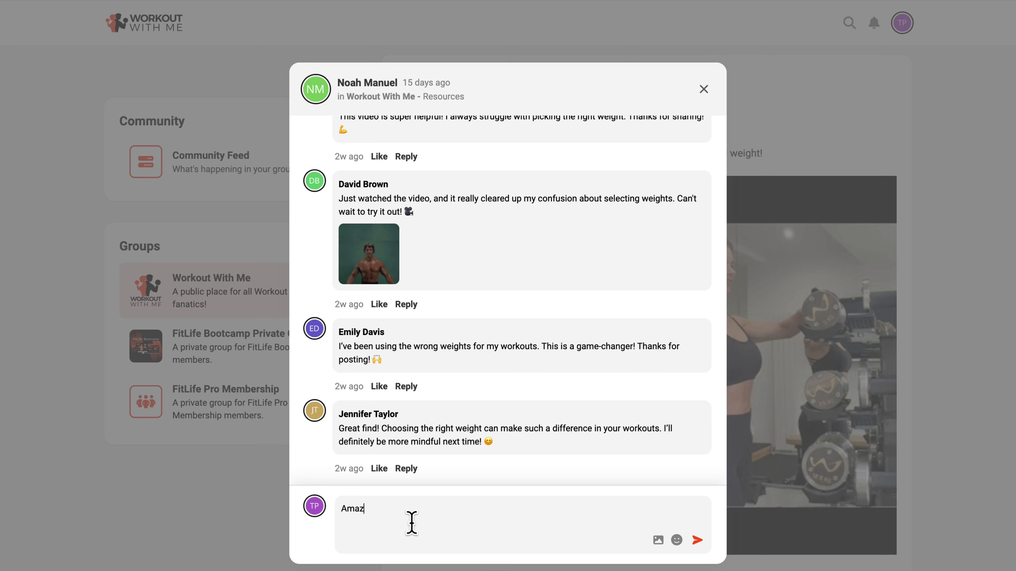
pyautogui.write('ing!')
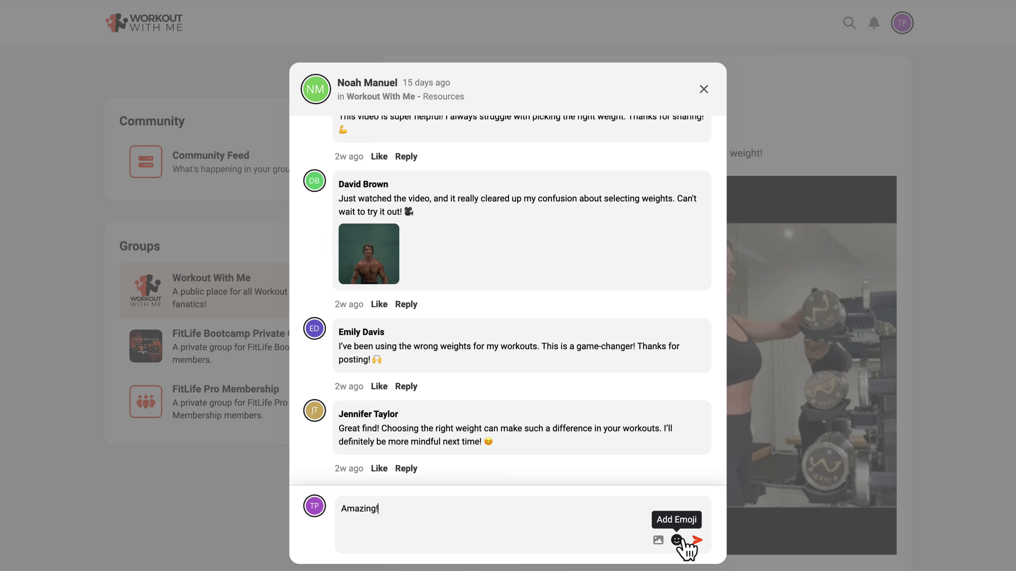
pyautogui.click(696, 541)
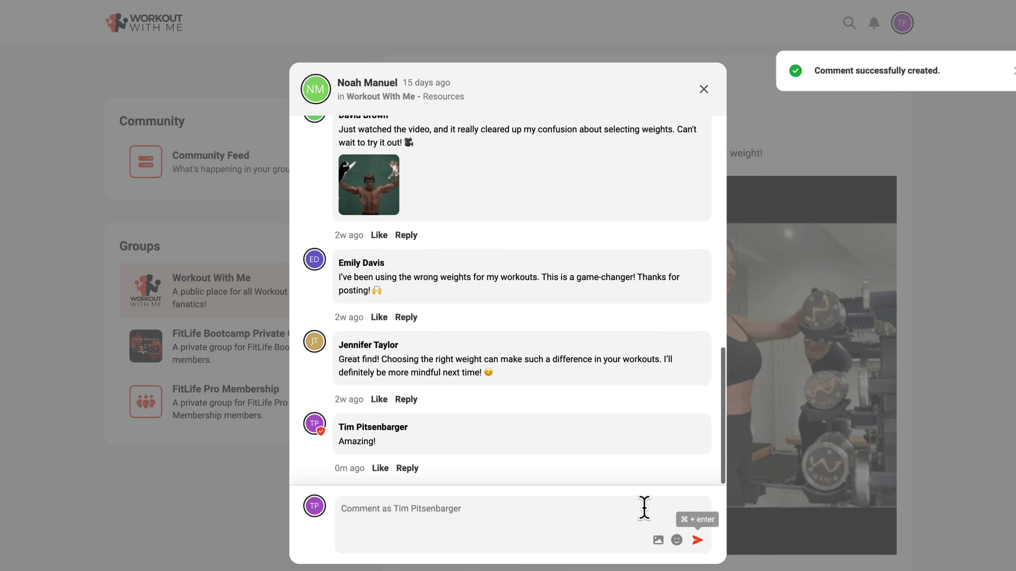
# - Look at the options for the "Great find!" comment and at the @ mention suggestions for a new comment, leaving the comment empty
pyautogui.click(701, 348)
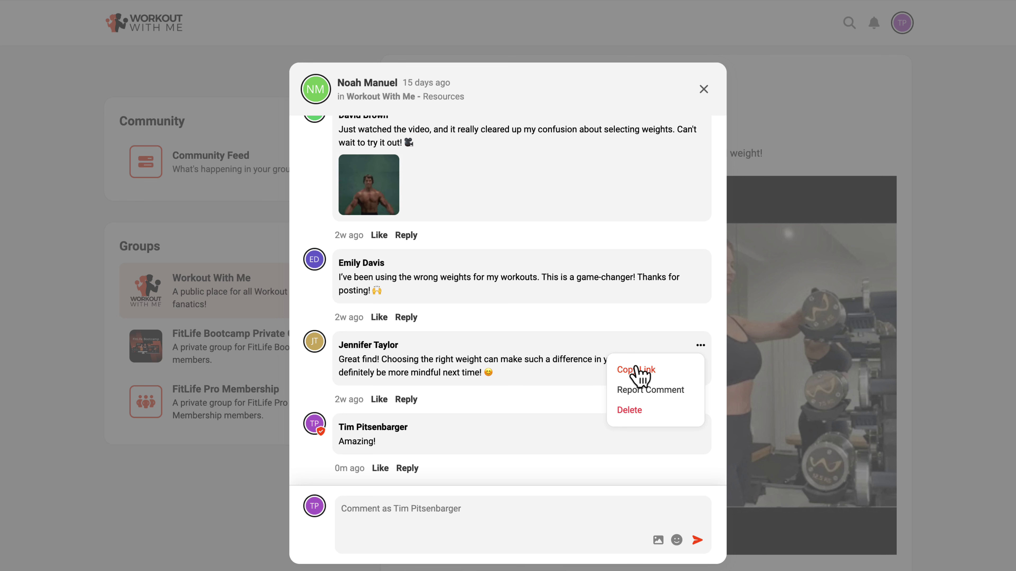
pyautogui.scroll(1, 692, 400)
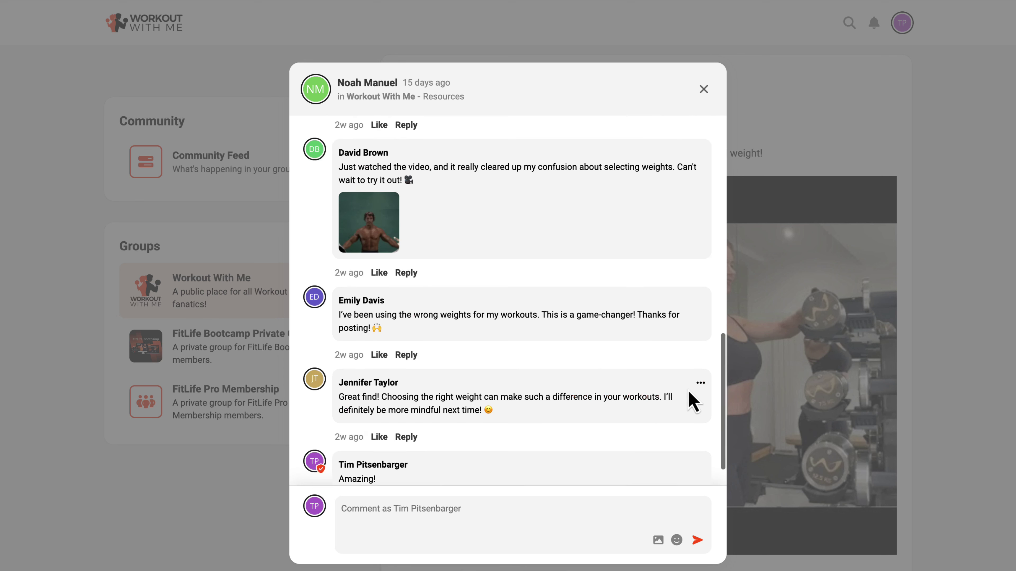
pyautogui.scroll(-1, 691, 400)
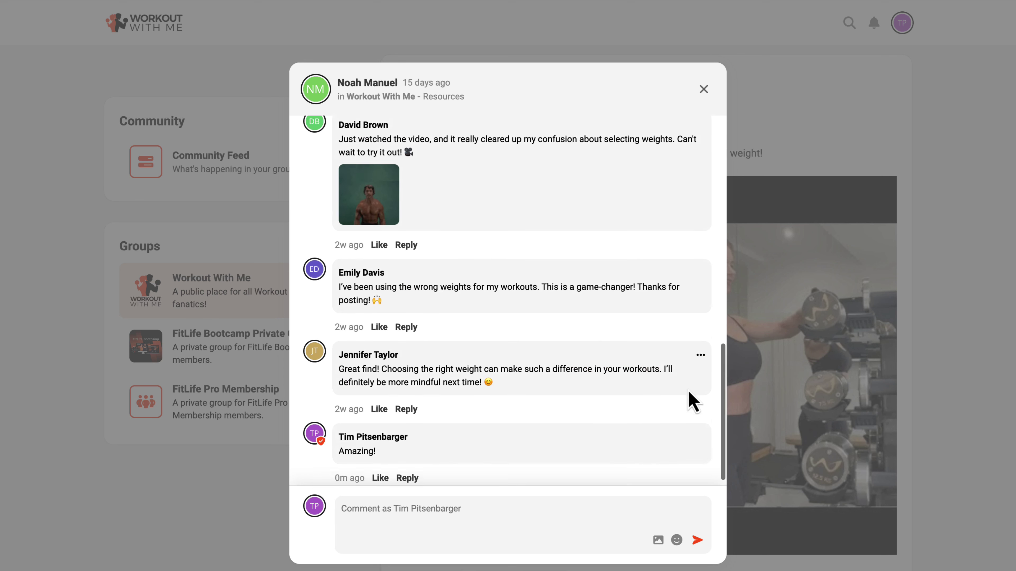
pyautogui.click(403, 519)
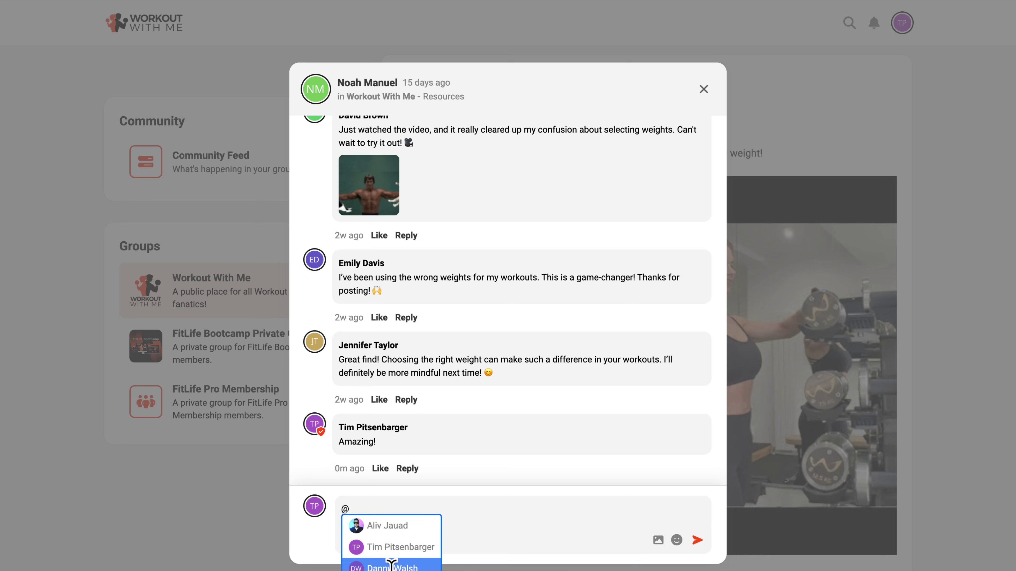
pyautogui.press('BackSpace')
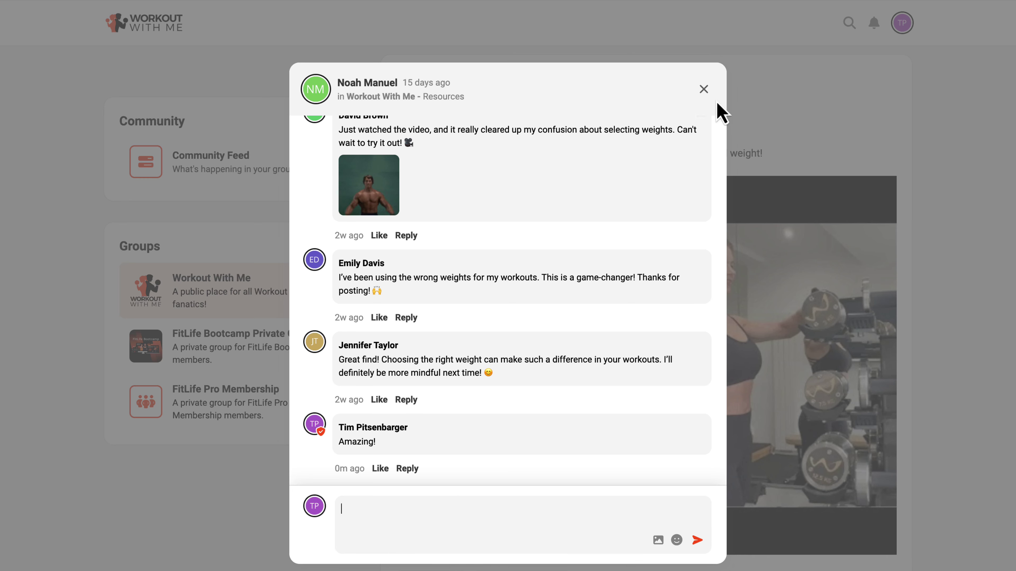
# - Close the dumbbell post's comments and open the community notifications
pyautogui.click(703, 89)
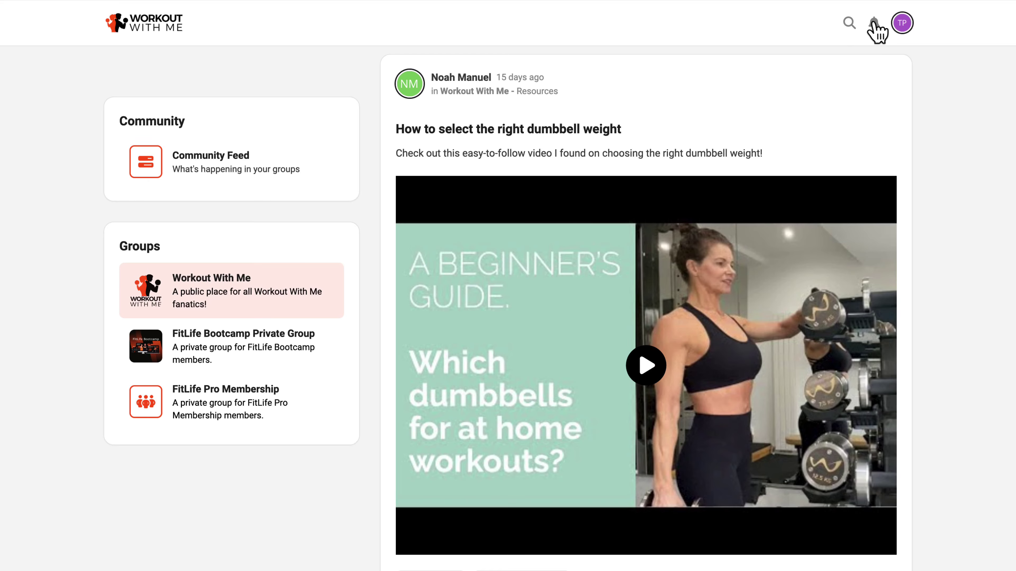
pyautogui.click(875, 24)
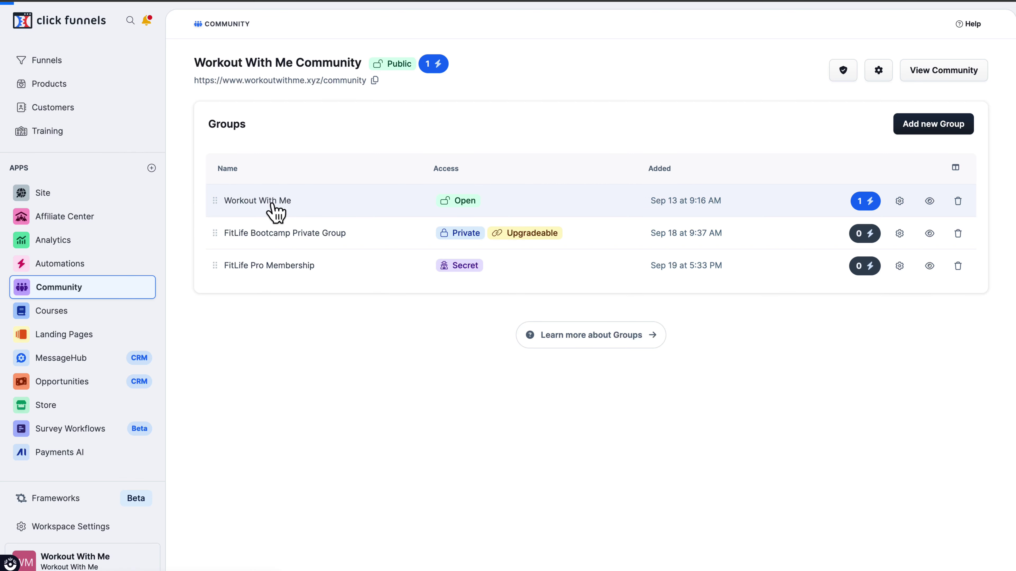
# - In the ClickFunnels Community app, open the "New recipe!" post from the Workout With Me group's Resources topic for editing and review its settings
pyautogui.click(275, 210)
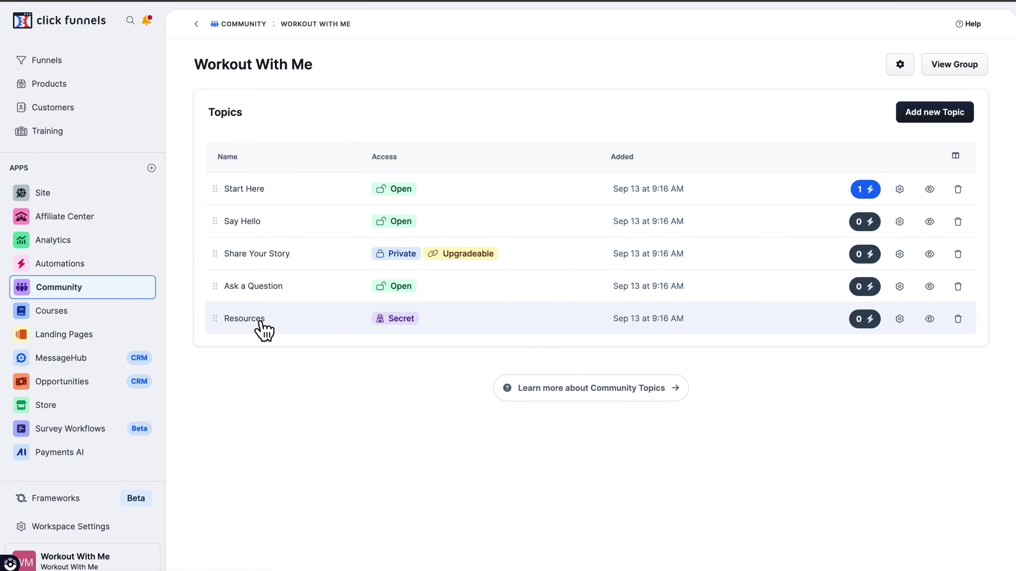
pyautogui.click(263, 330)
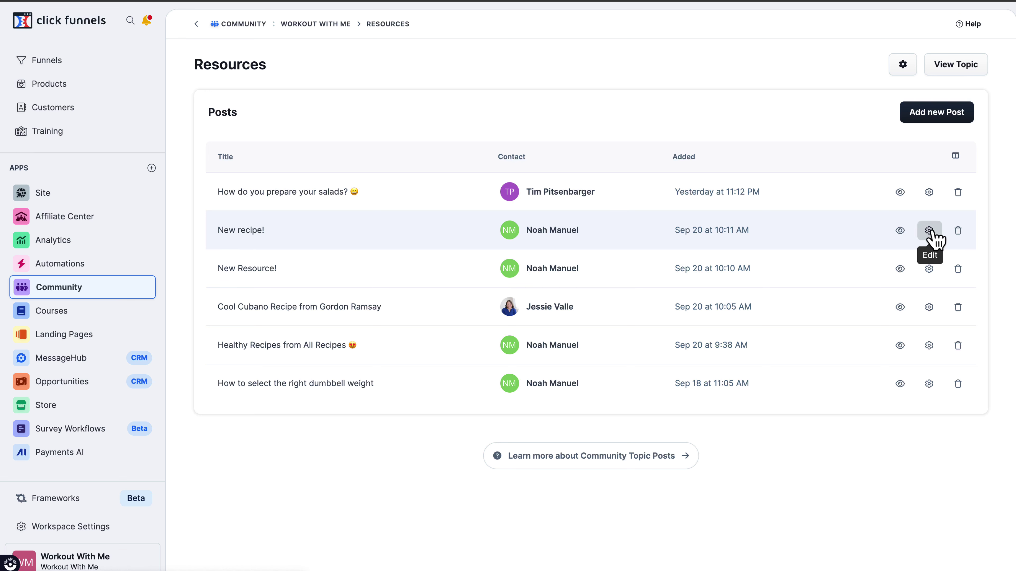
pyautogui.click(929, 231)
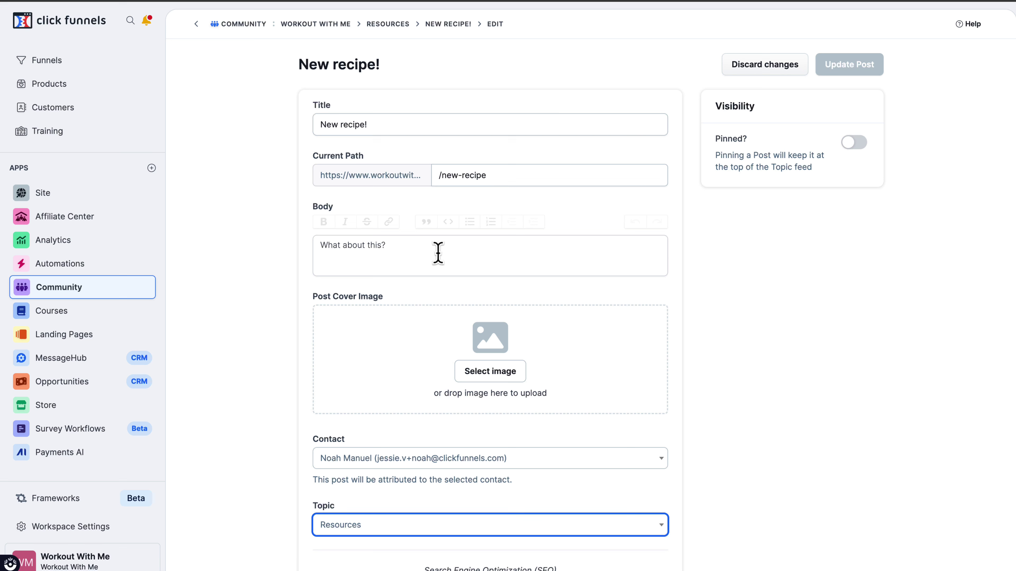
pyautogui.scroll(-2, 539, 363)
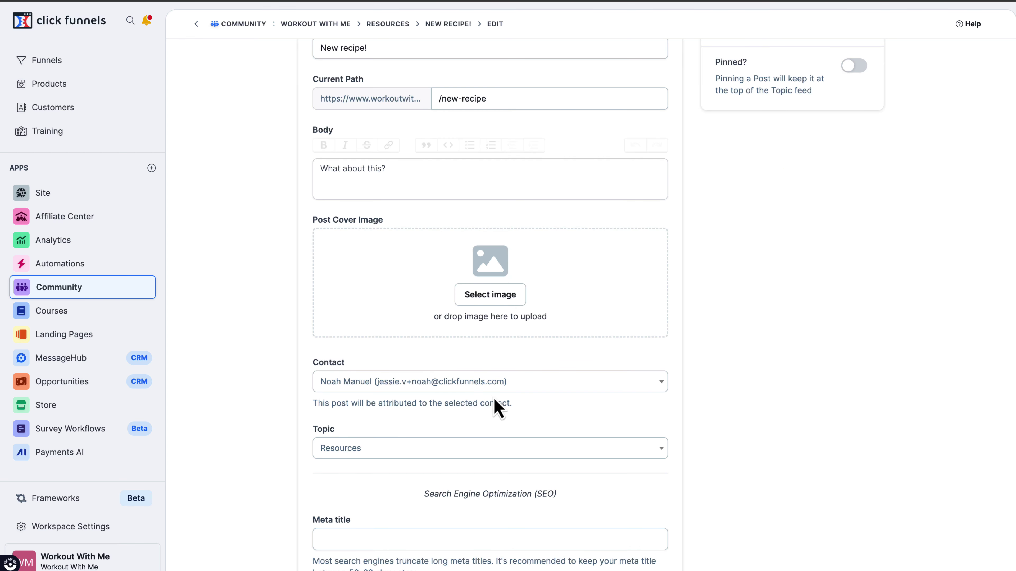
# - Review the contact, topic and SEO settings of the "New recipe!" post, including the available topics, without changing anything
pyautogui.click(524, 388)
pyautogui.click(527, 387)
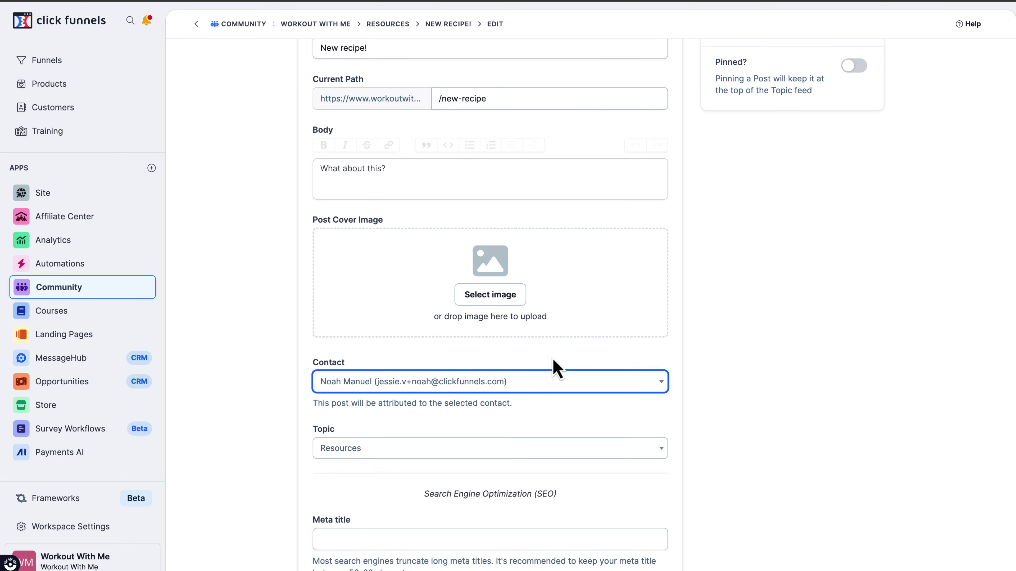
pyautogui.click(659, 452)
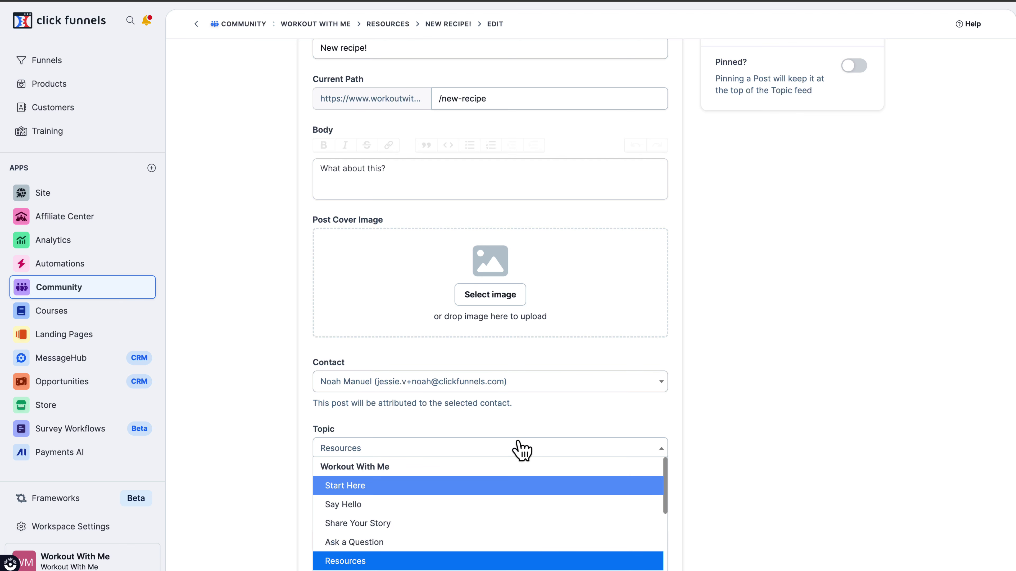
pyautogui.click(522, 431)
pyautogui.scroll(-5, 446, 218)
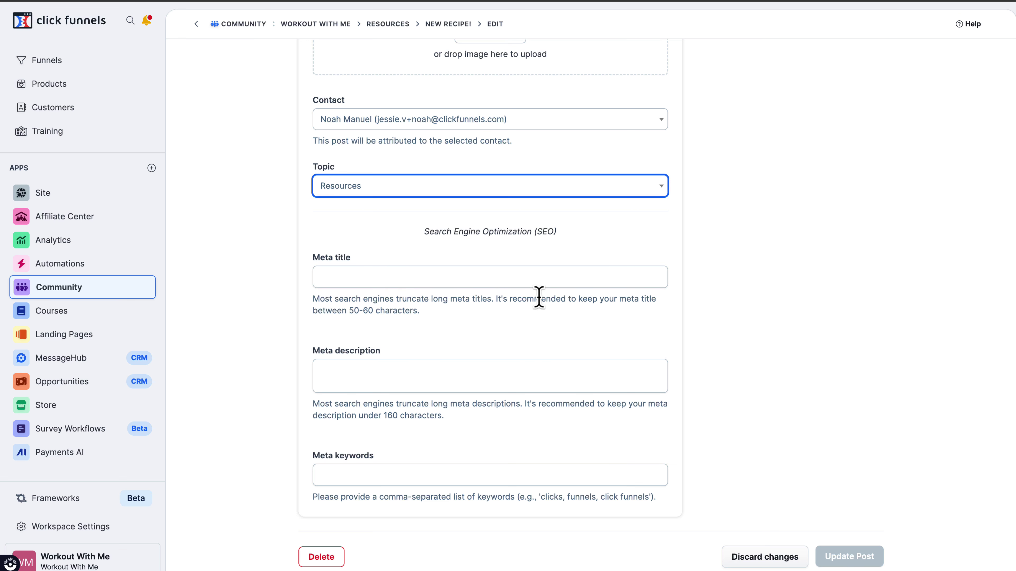
pyautogui.scroll(8, 554, 306)
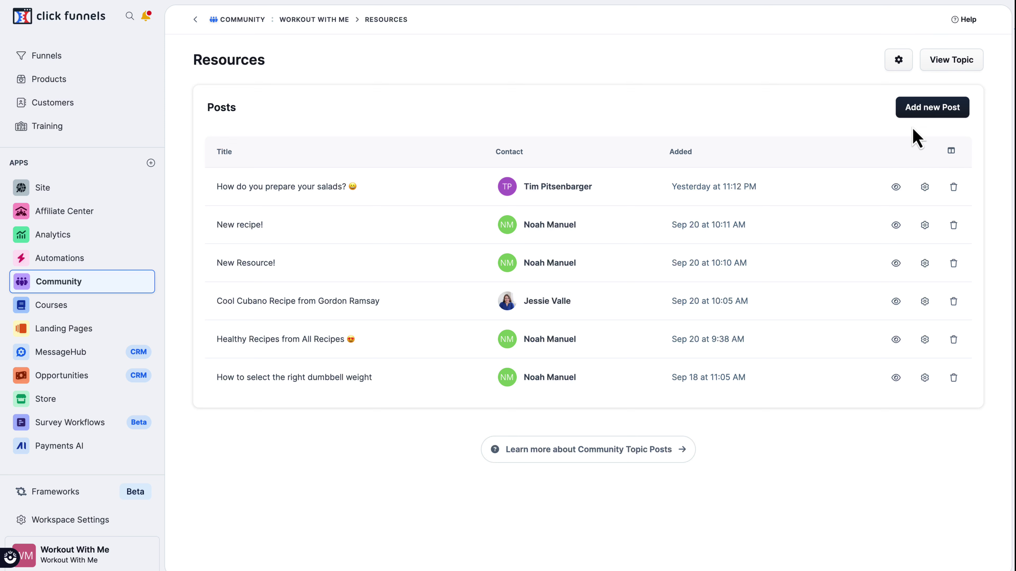
pyautogui.click(920, 113)
pyautogui.click(396, 119)
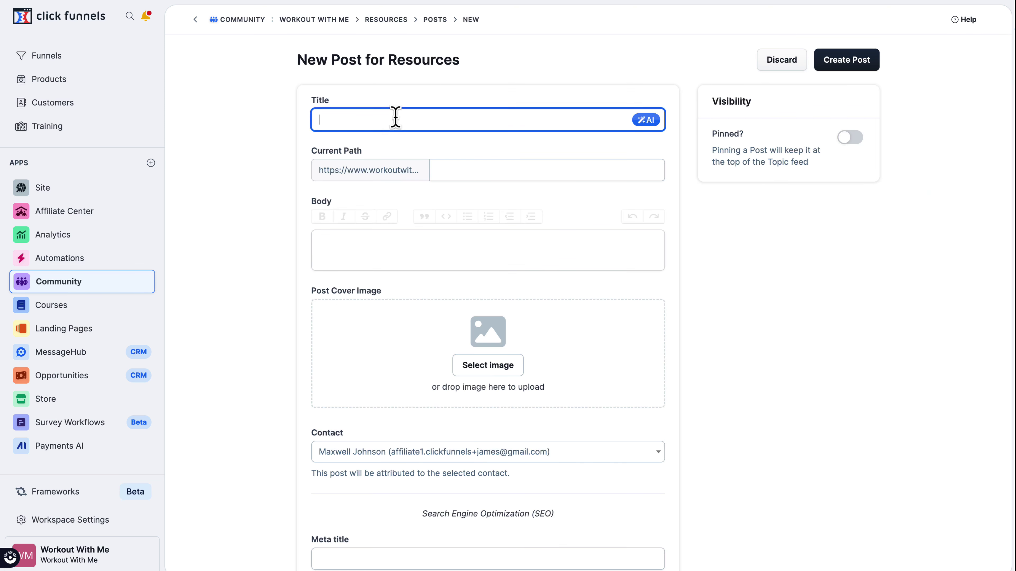
pyautogui.write('Amazing Breakfast Idea')
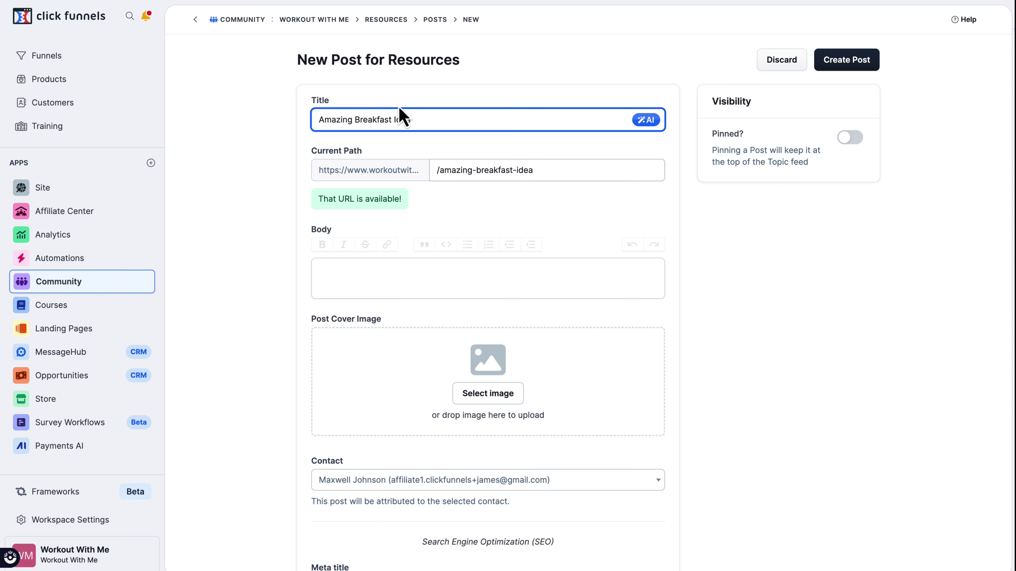
pyautogui.click(415, 278)
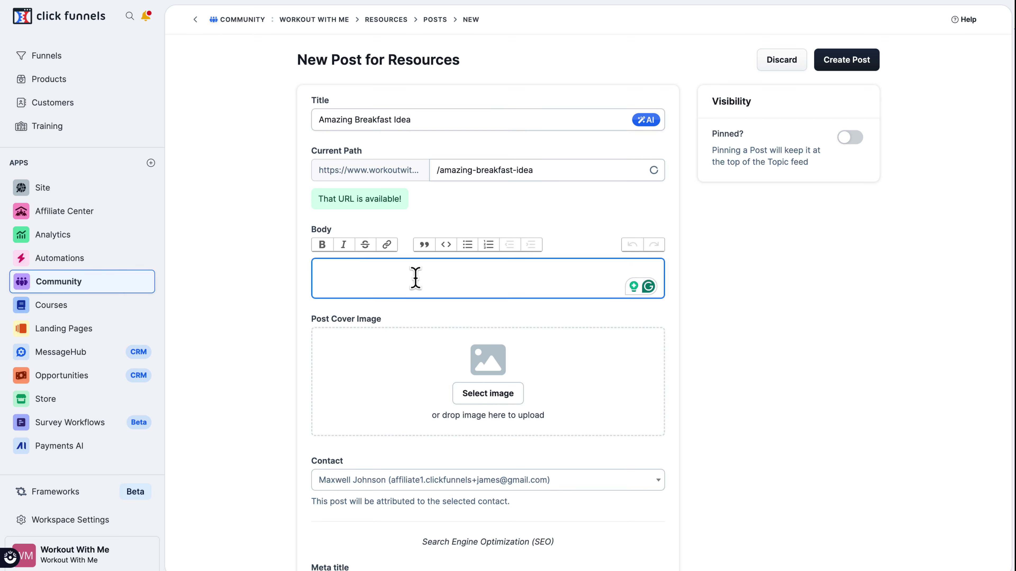
pyautogui.write('https://youtu.be/tPBKi2uyZcA?si=2OCN2leolJNUzsqU')
pyautogui.press('Return')
# - Attribute the new post to the community admin's contact and create the post
pyautogui.scroll(-2, 537, 236)
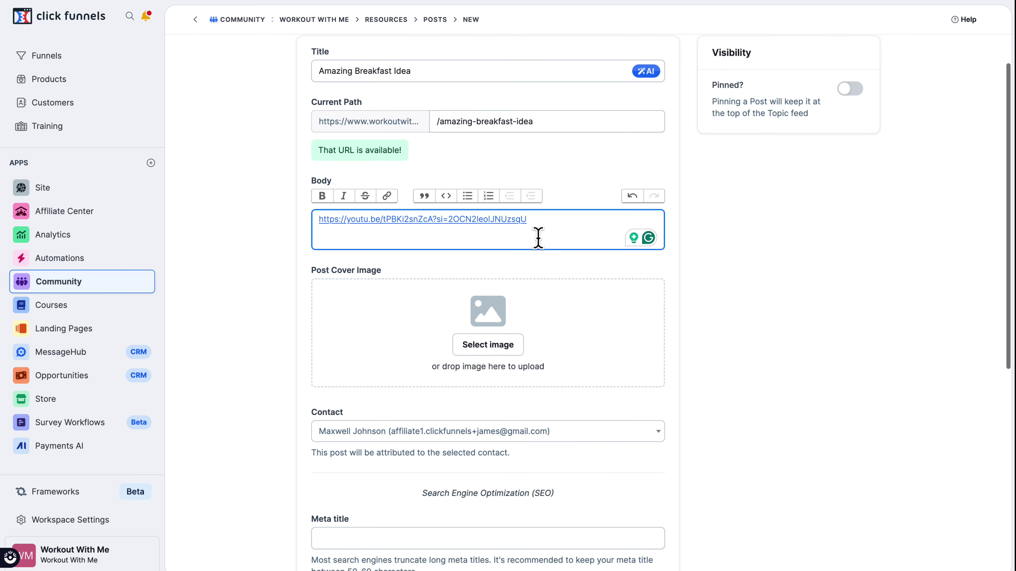
pyautogui.scroll(-1, 577, 379)
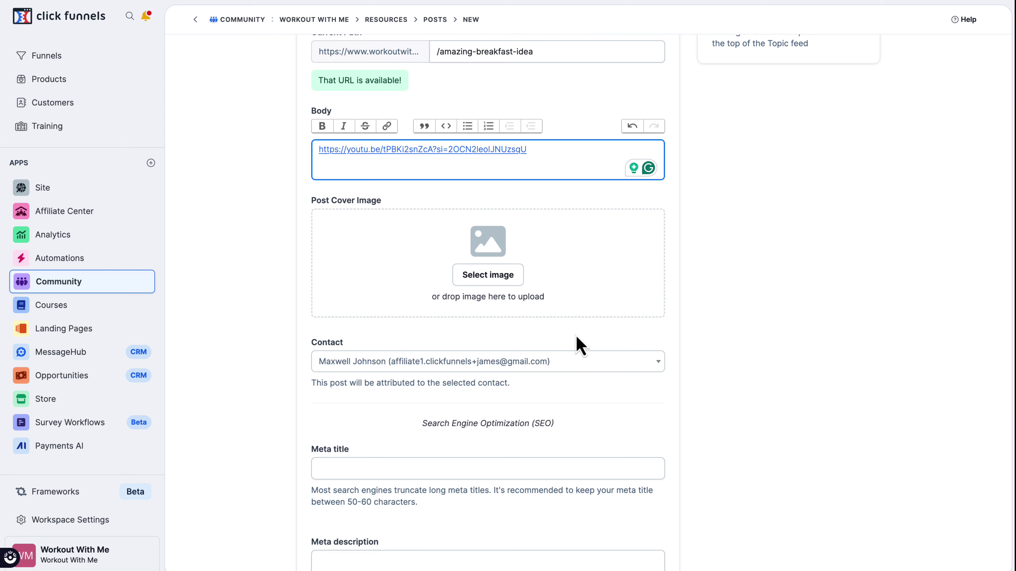
pyautogui.click(652, 366)
pyautogui.scroll(-3, 624, 404)
pyautogui.scroll(-3, 497, 424)
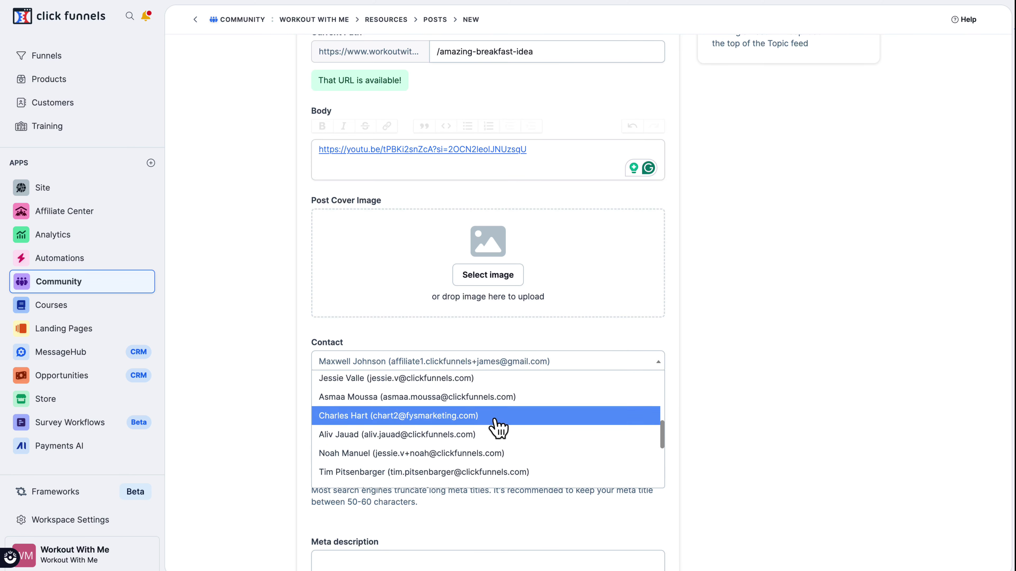
pyautogui.click(497, 434)
pyautogui.scroll(5, 744, 311)
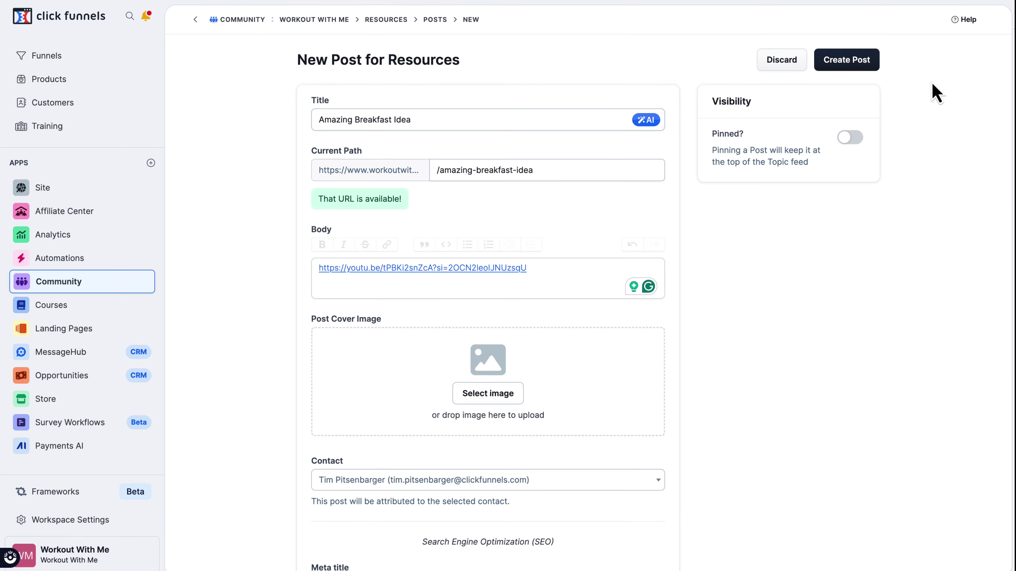
pyautogui.click(852, 64)
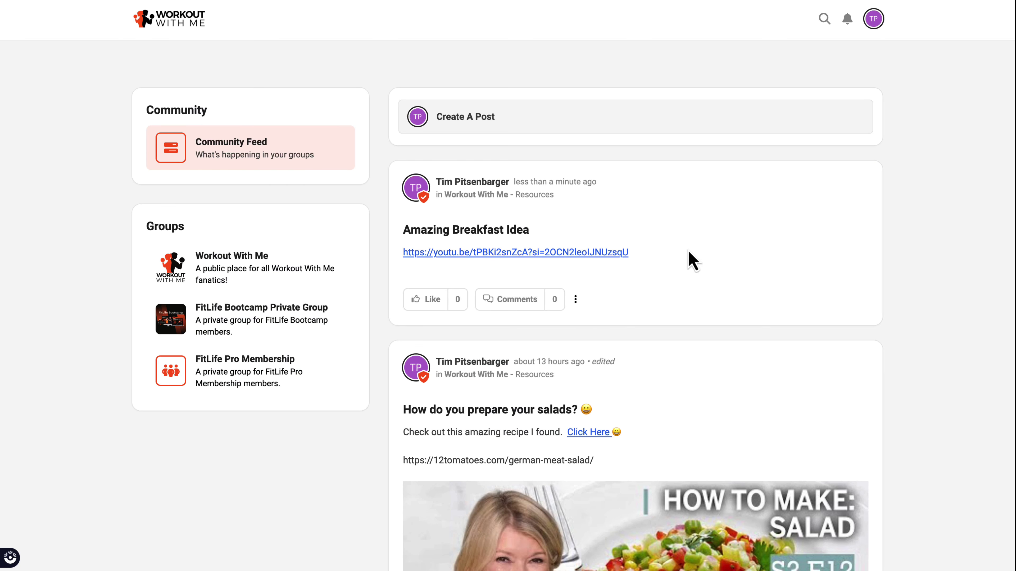
# - Look through the Workout With Me group's discussion feed in the live community
pyautogui.click(231, 273)
pyautogui.scroll(-4, 387, 267)
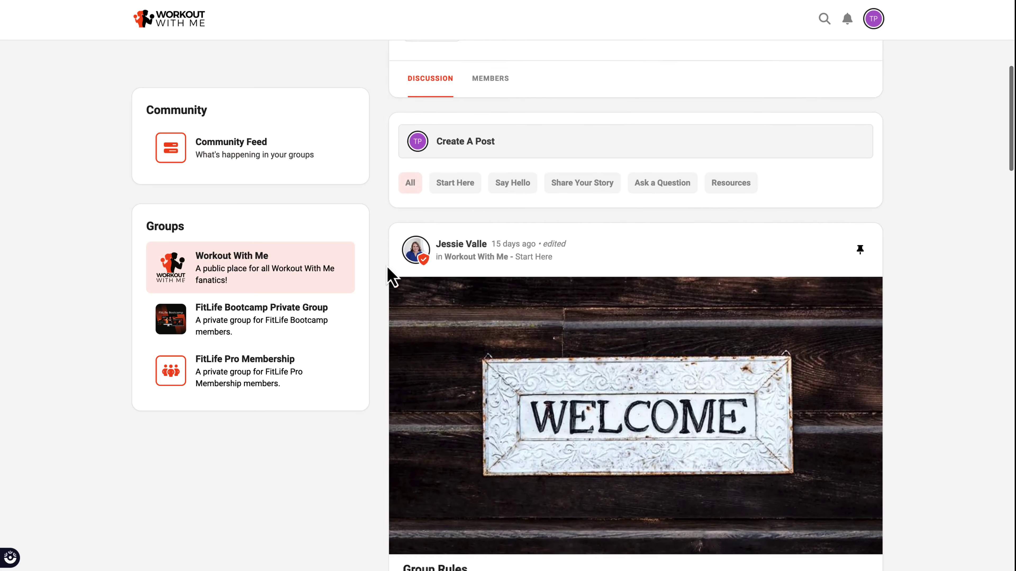
pyautogui.scroll(-13, 554, 370)
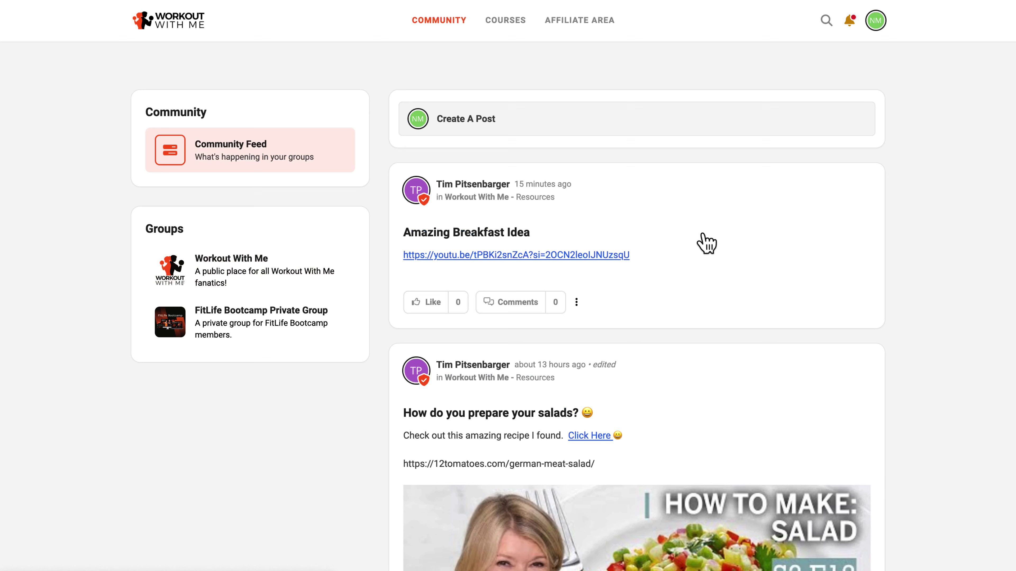
# - In the member's view of the community feed, report the "Amazing Breakfast Idea" post
pyautogui.click(576, 303)
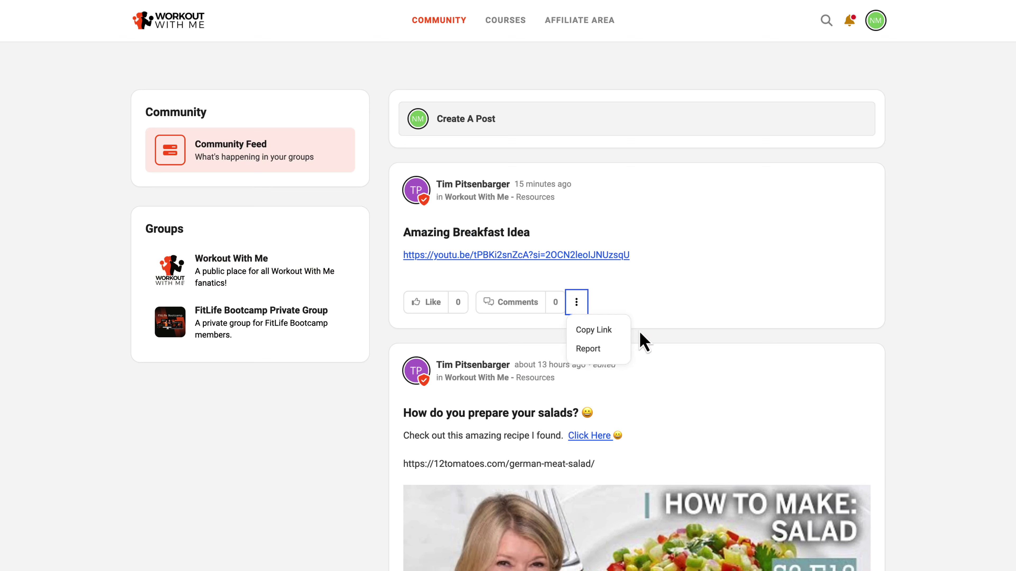
pyautogui.click(585, 353)
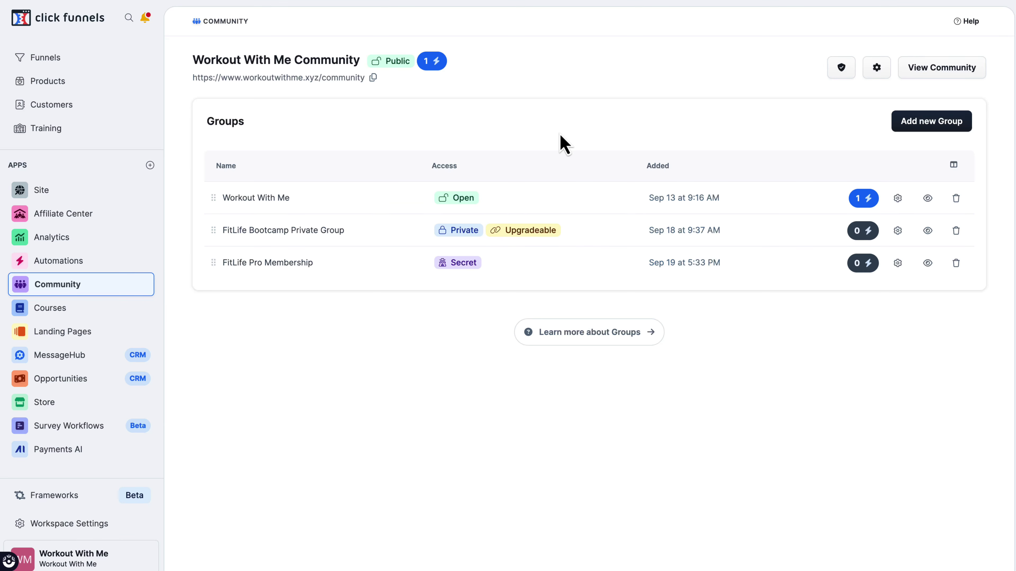
# - Open the reported posts in the Workout With Me Community's moderation area and unapprove "Amazing Breakfast Idea"
pyautogui.click(841, 68)
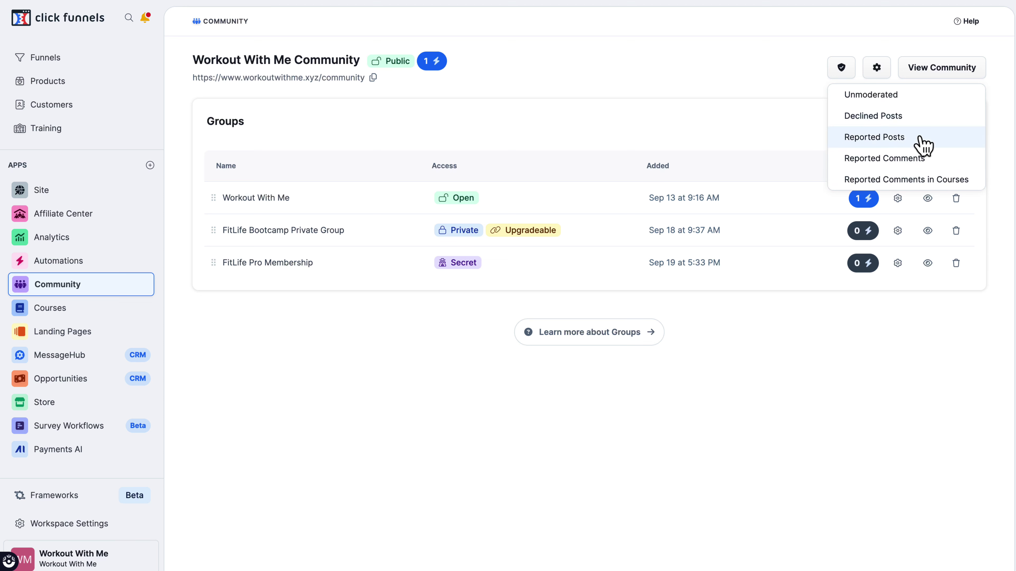
pyautogui.click(890, 137)
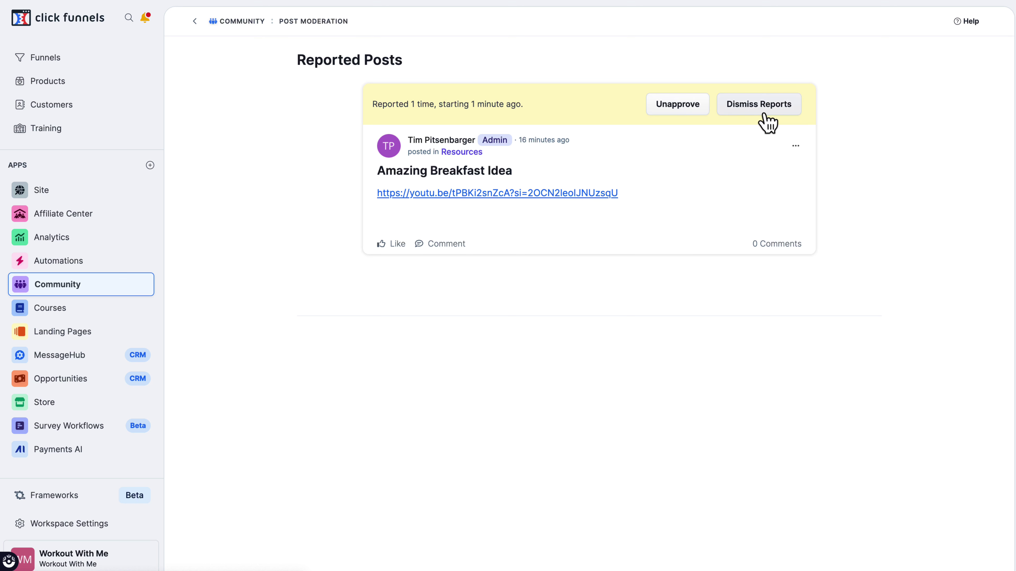
pyautogui.click(774, 113)
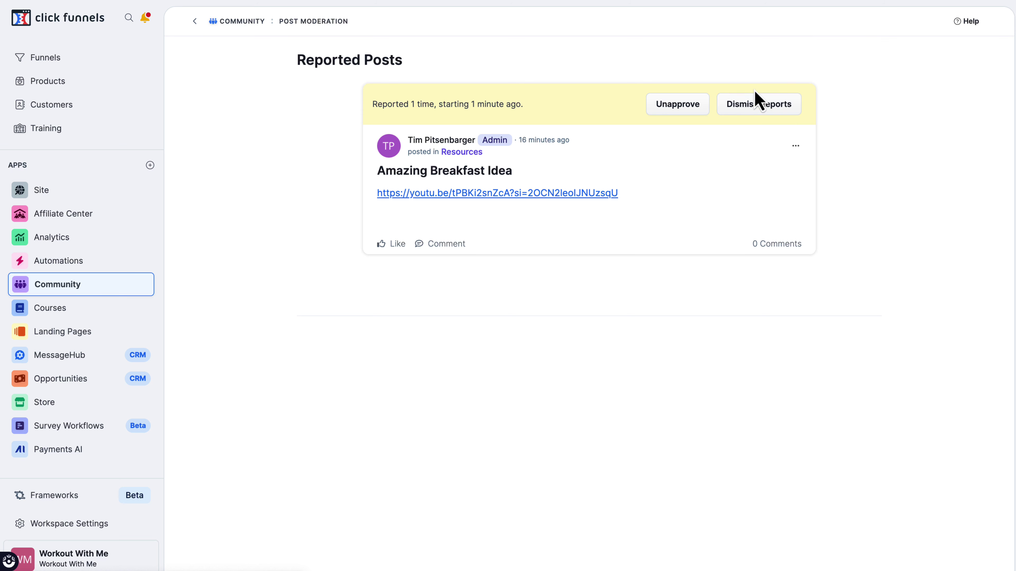
pyautogui.click(683, 110)
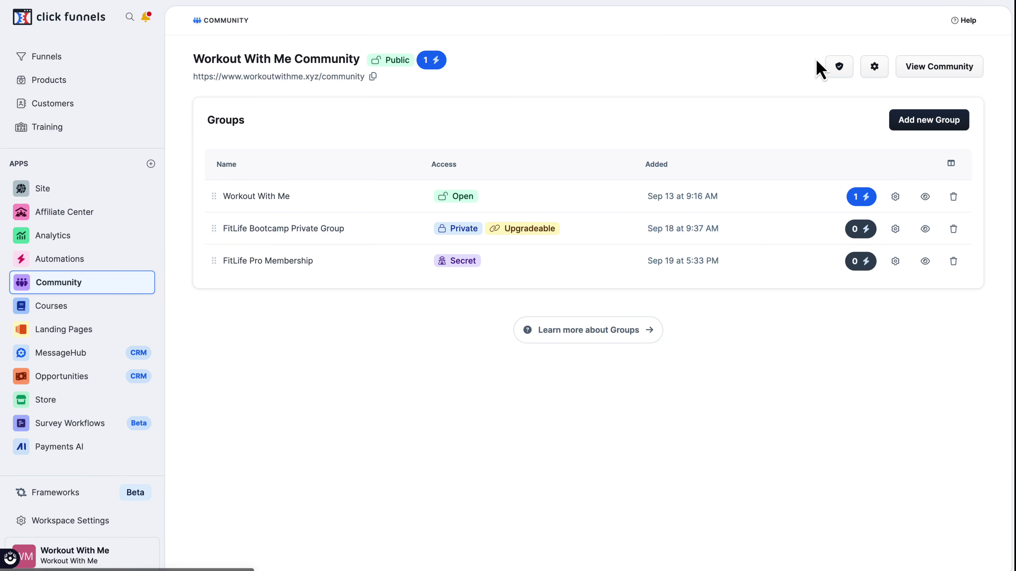
# - In the live community, find the reported "Meal Prep Ideas????" post in the Workout With Me group and dismiss its reports
pyautogui.click(934, 72)
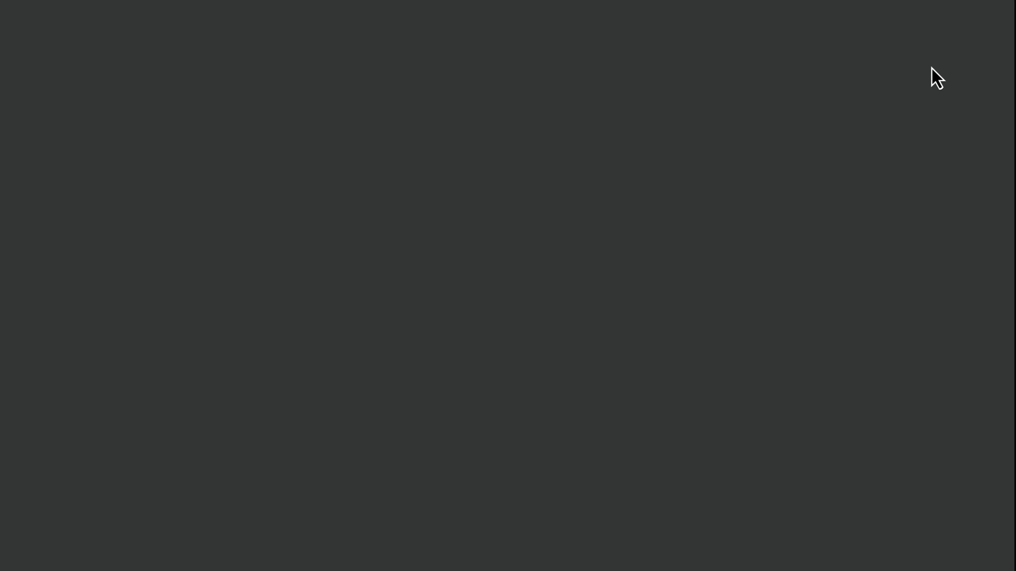
pyautogui.scroll(-2, 428, 311)
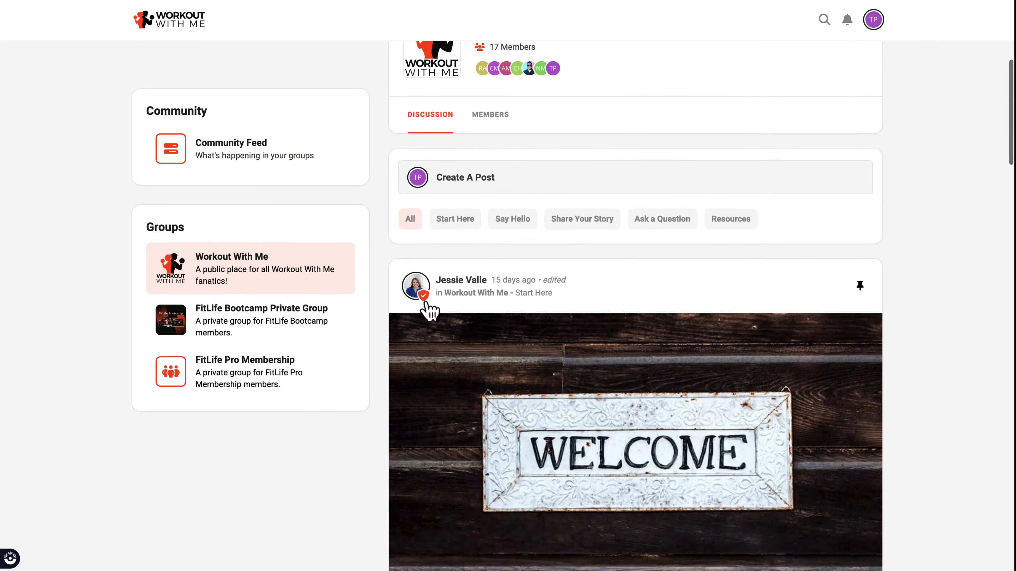
pyautogui.scroll(-20, 430, 311)
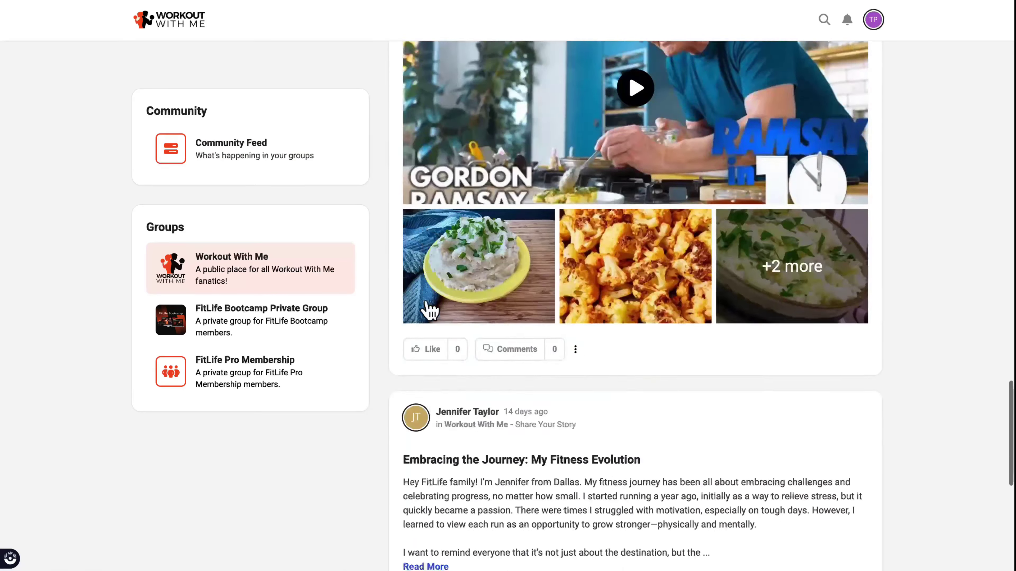
pyautogui.scroll(-12, 430, 311)
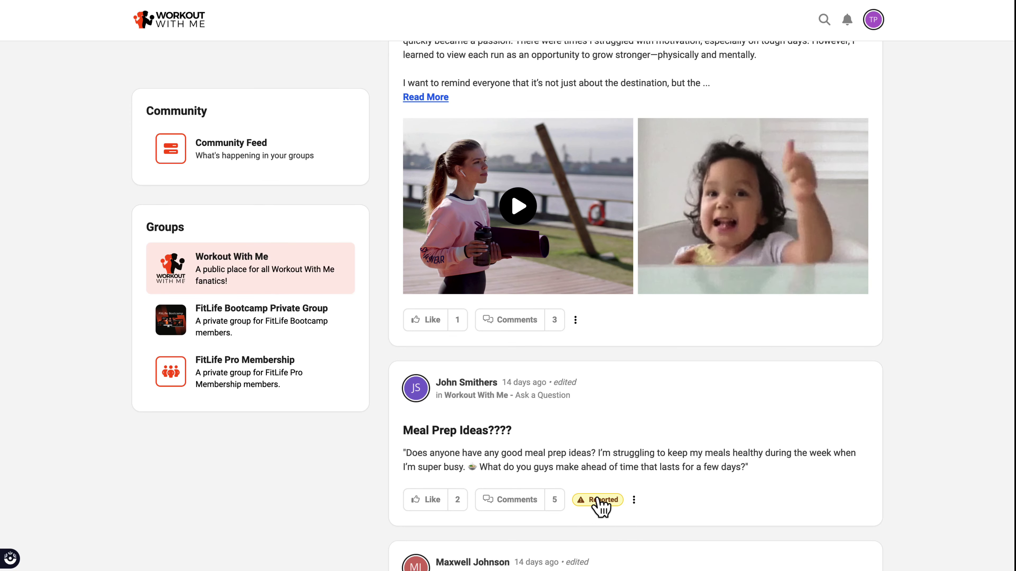
pyautogui.click(634, 500)
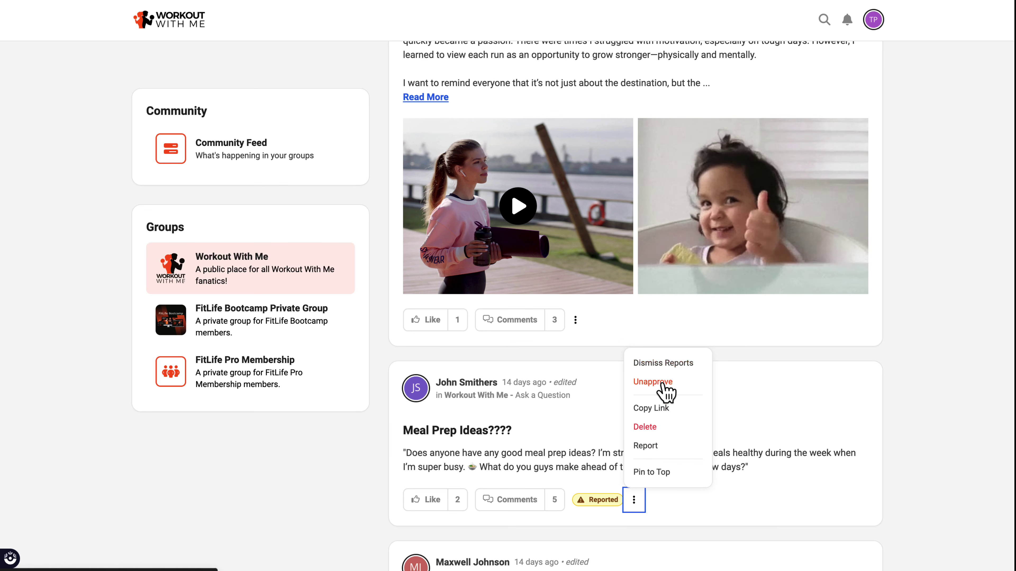
pyautogui.click(664, 364)
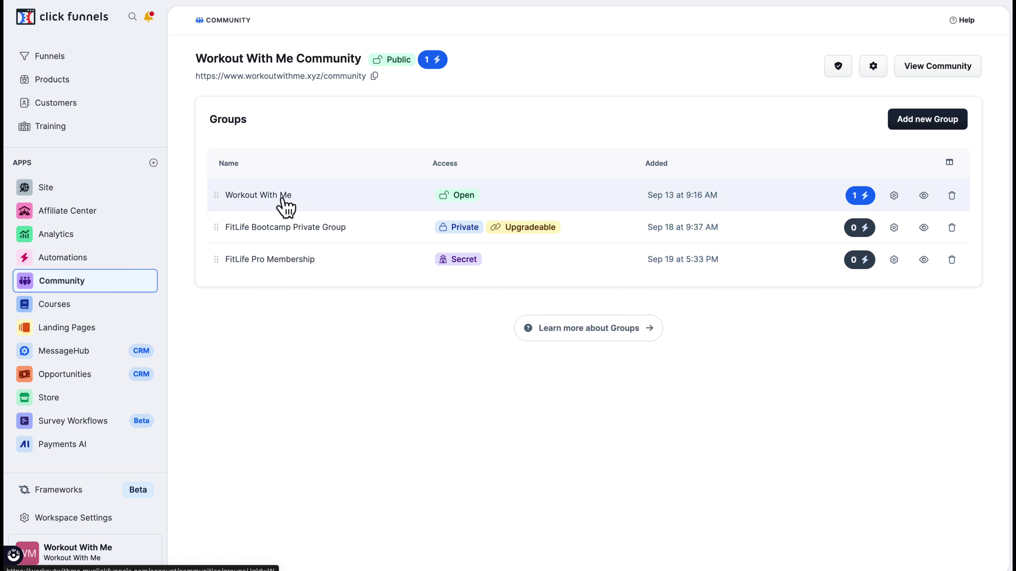
# - Override the post approval setting for the Workout With Me group's Resources topic so posts require approval, and update the topic
pyautogui.click(284, 206)
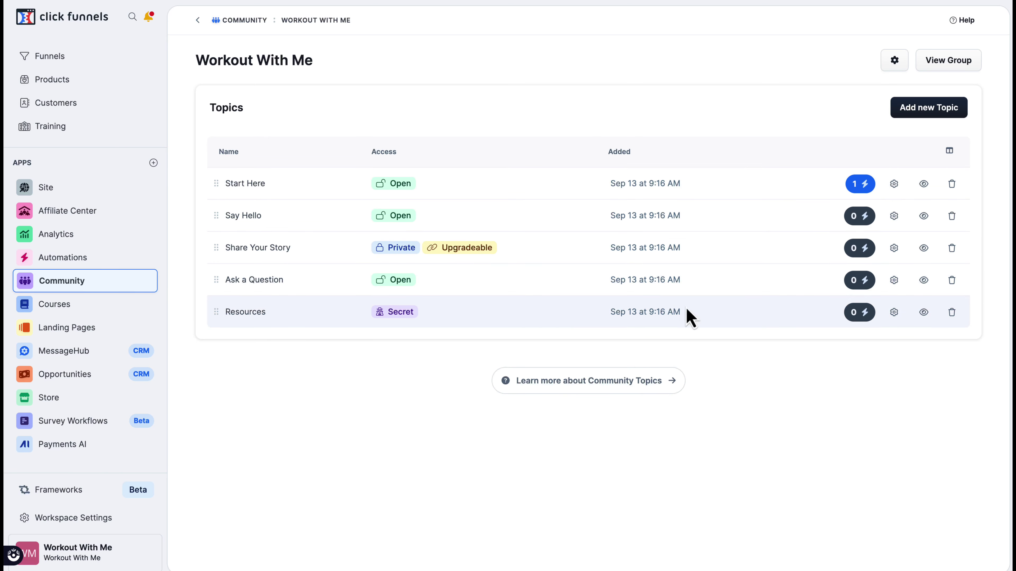
pyautogui.click(894, 313)
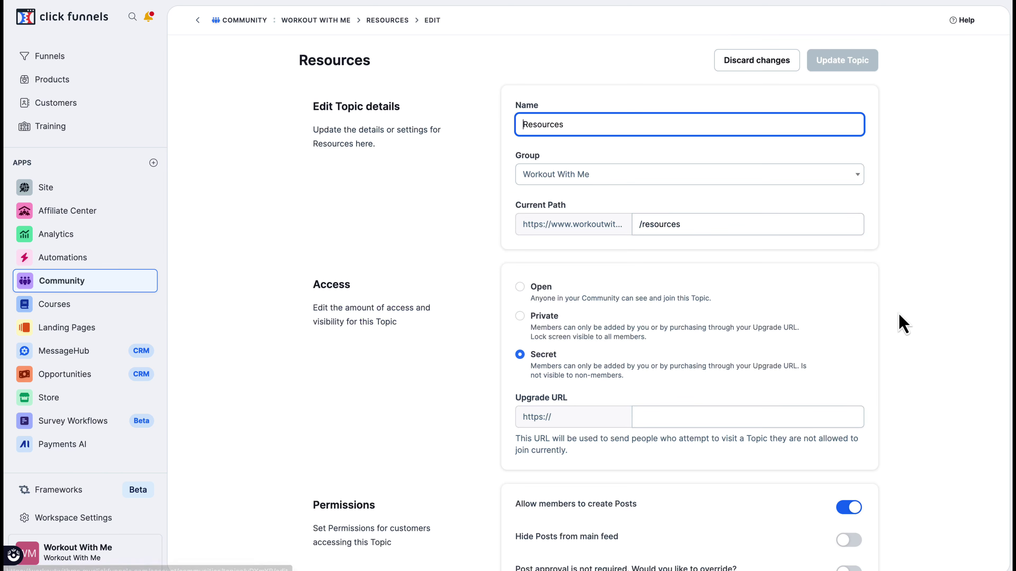
pyautogui.scroll(-3, 739, 401)
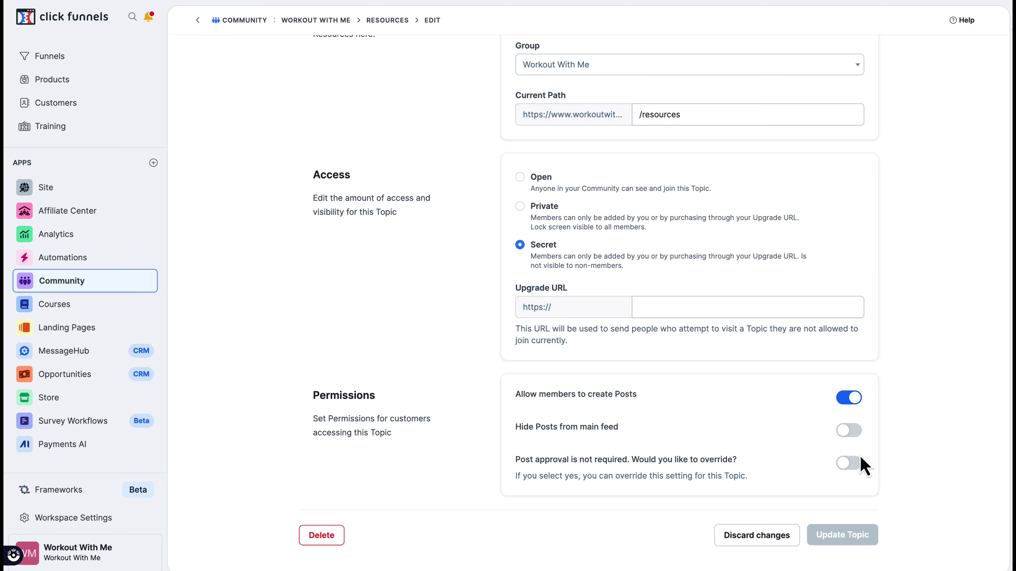
pyautogui.click(849, 464)
pyautogui.scroll(-2, 722, 438)
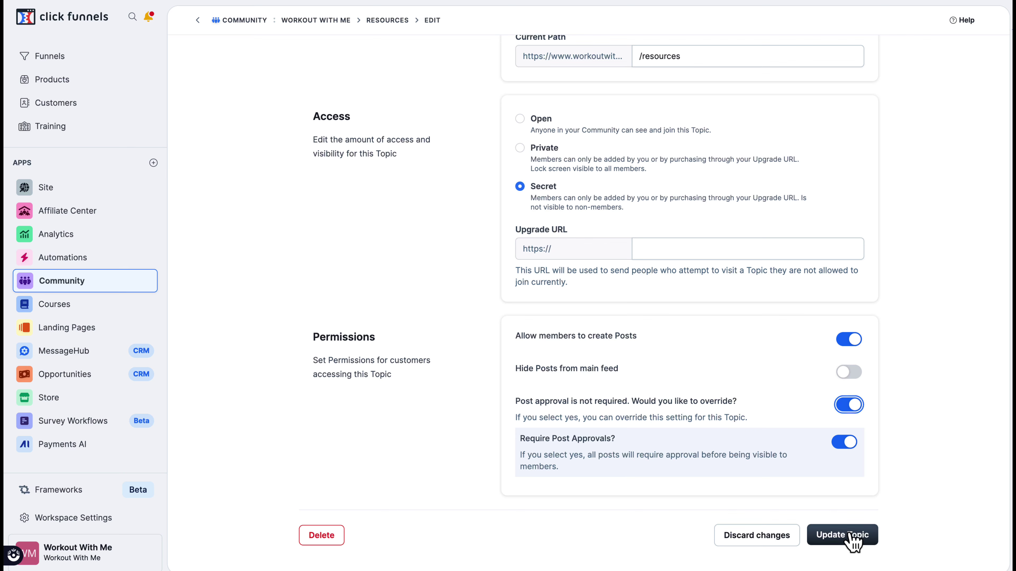
pyautogui.click(853, 541)
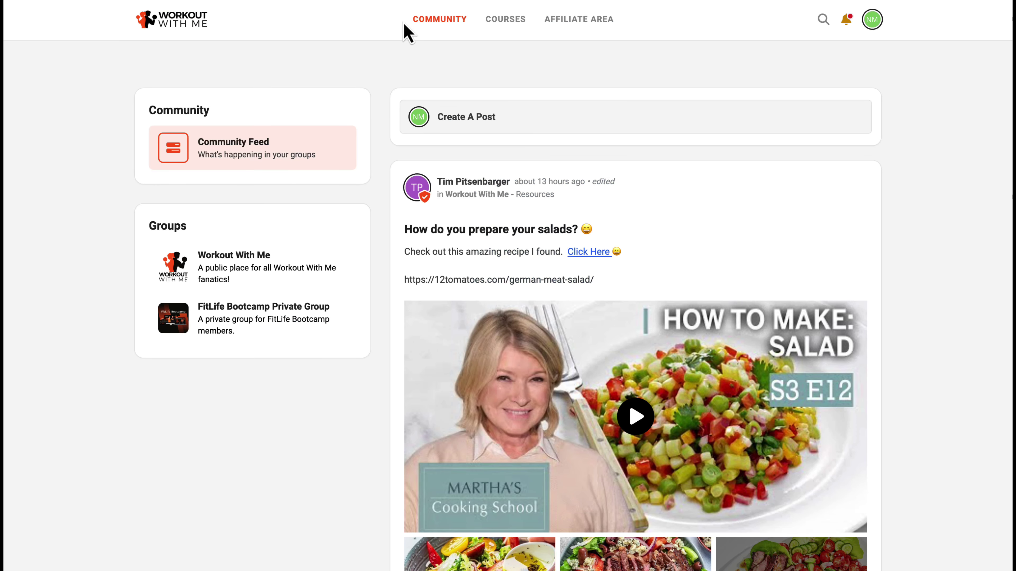
# - As the member, submit a post titled "Best chicken ever" with body "...." to the Workout With Me group's Resources topic
pyautogui.click(488, 122)
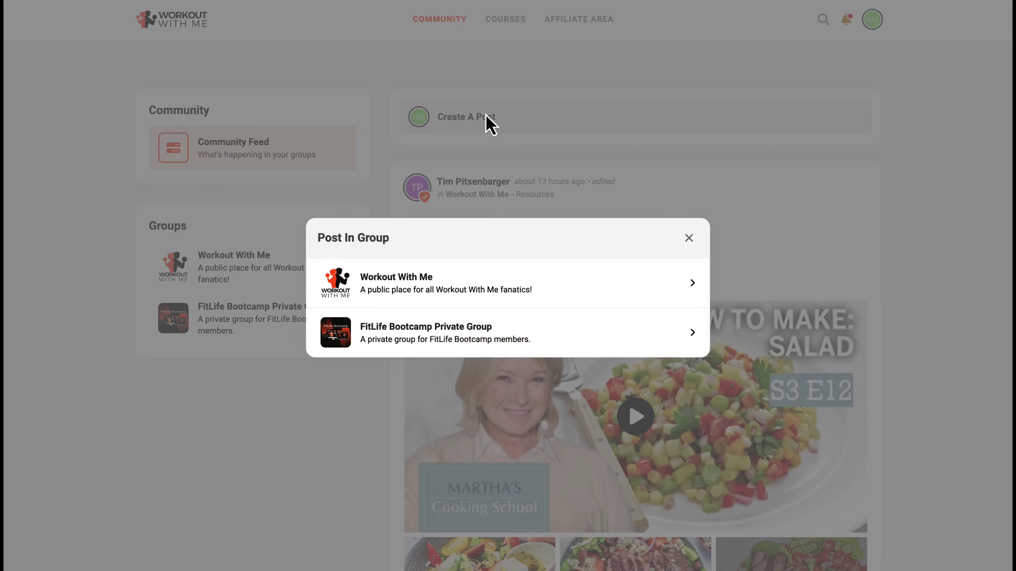
pyautogui.click(351, 323)
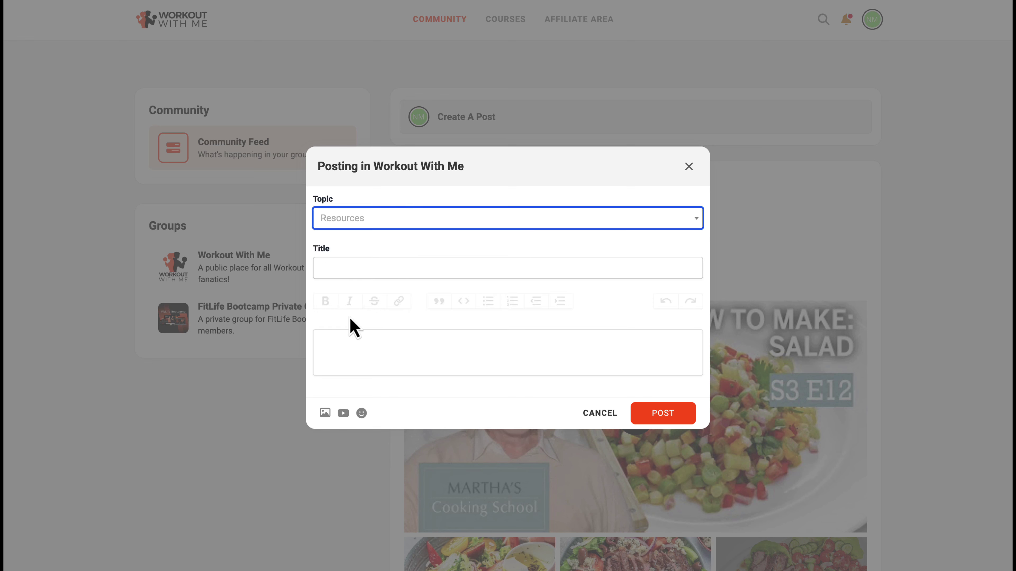
pyautogui.click(358, 268)
pyautogui.write('Best chicken ever')
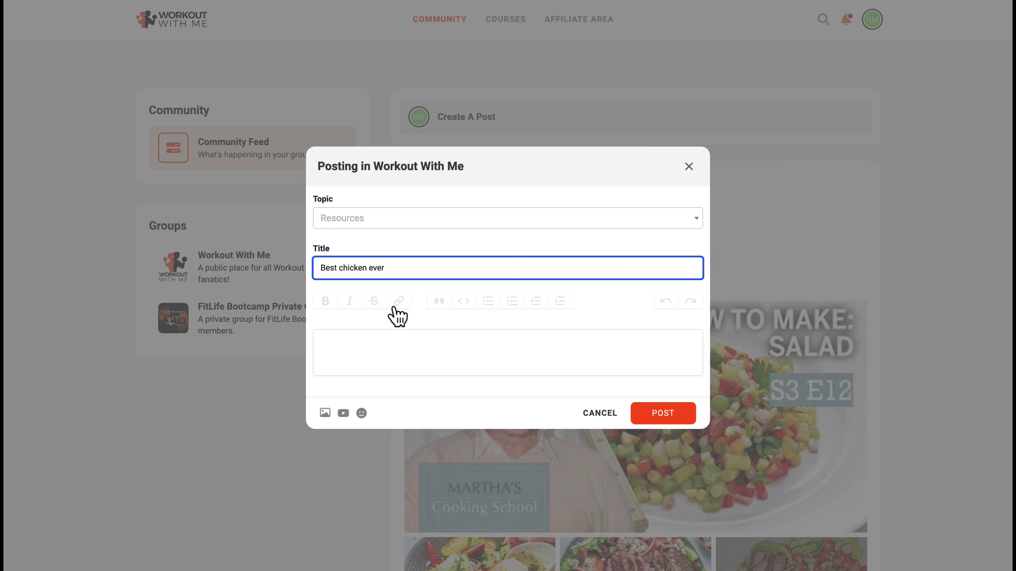
pyautogui.click(368, 347)
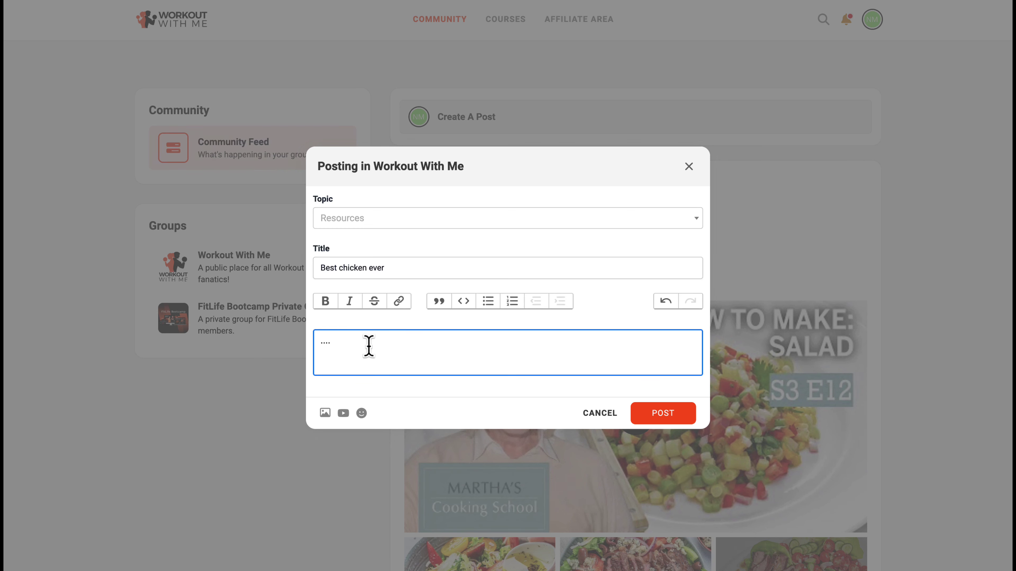
pyautogui.click(656, 416)
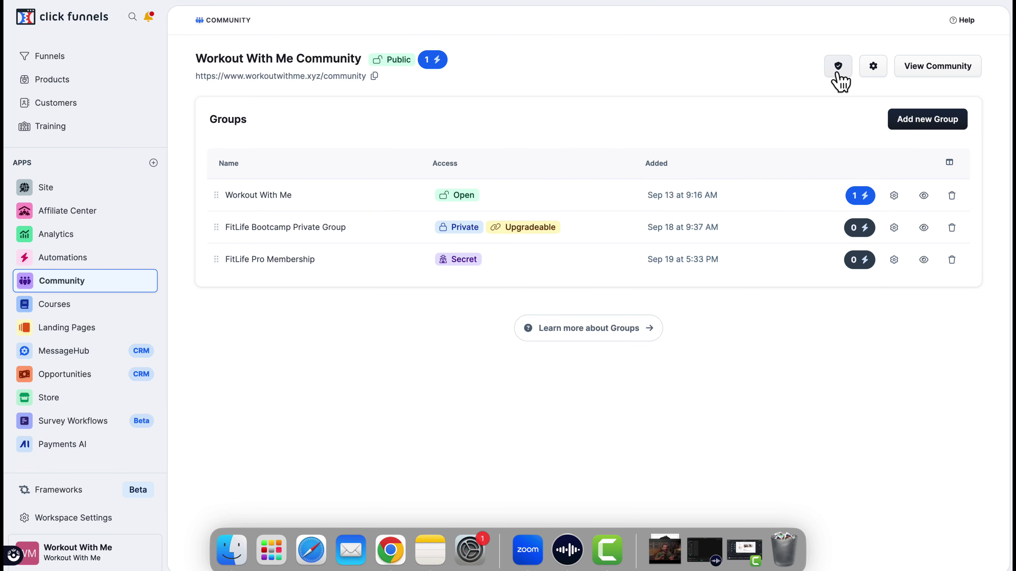
# - Open the community's unmoderated posts in the admin dashboard and decline "Best chicken ever"
pyautogui.click(838, 68)
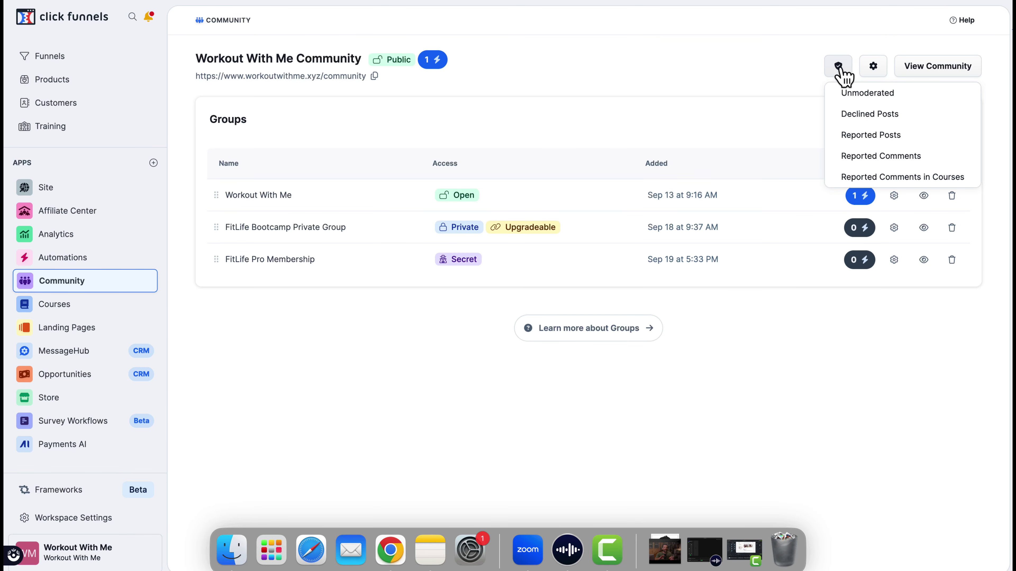
pyautogui.click(877, 96)
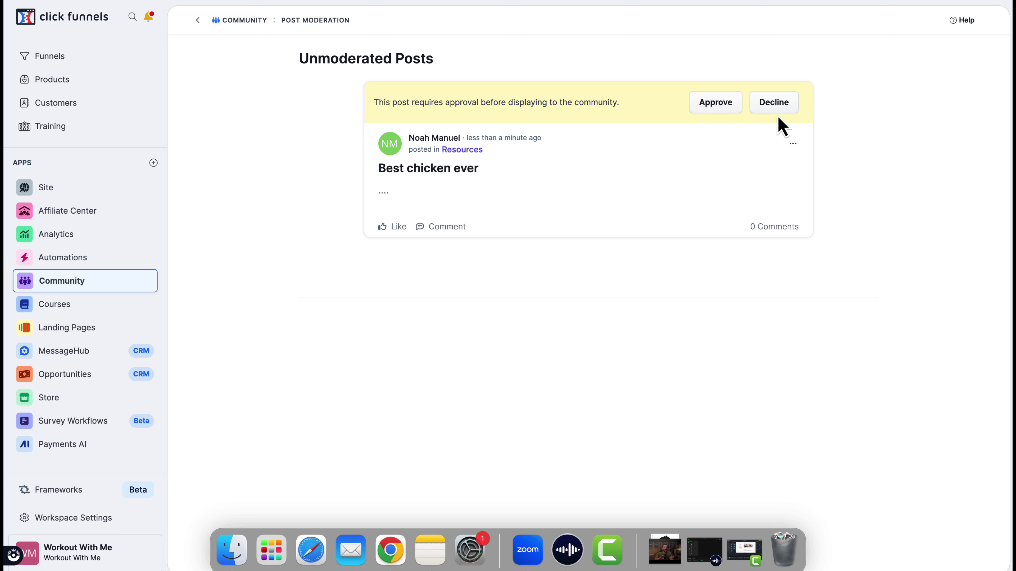
pyautogui.click(775, 107)
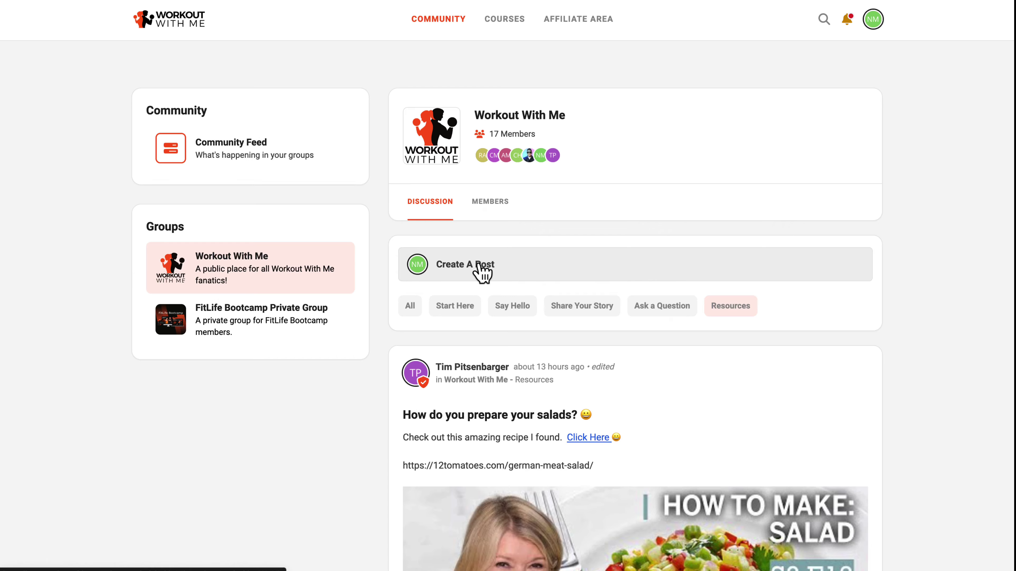
# - In the member's view of the Resources topic, submit a post titled "What about this?" with body "...."
pyautogui.click(482, 273)
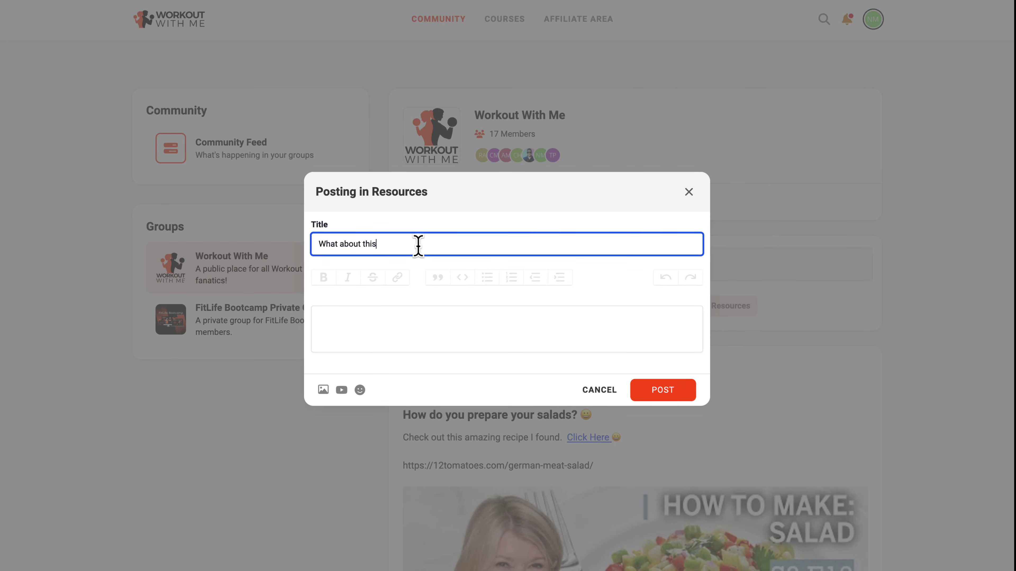
pyautogui.click(445, 316)
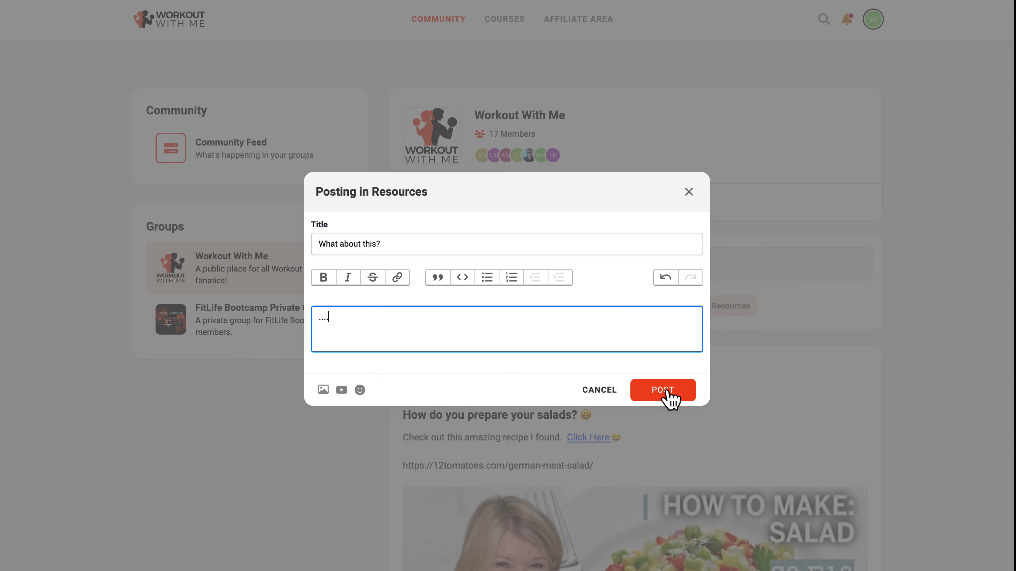
pyautogui.click(671, 400)
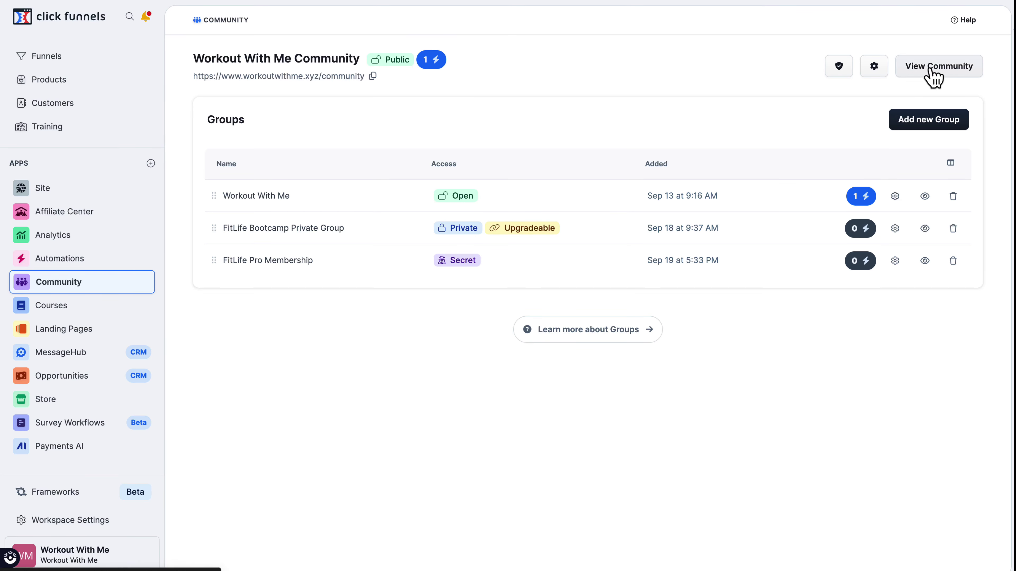
# - View the live community as the admin and decline the pending "What about this?" post from the feed
pyautogui.click(930, 72)
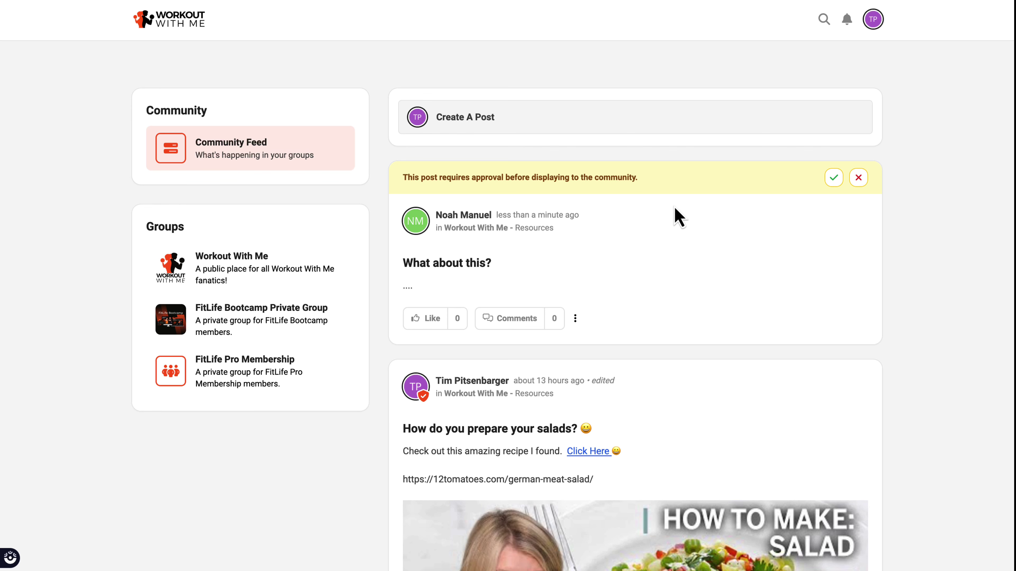
pyautogui.click(861, 181)
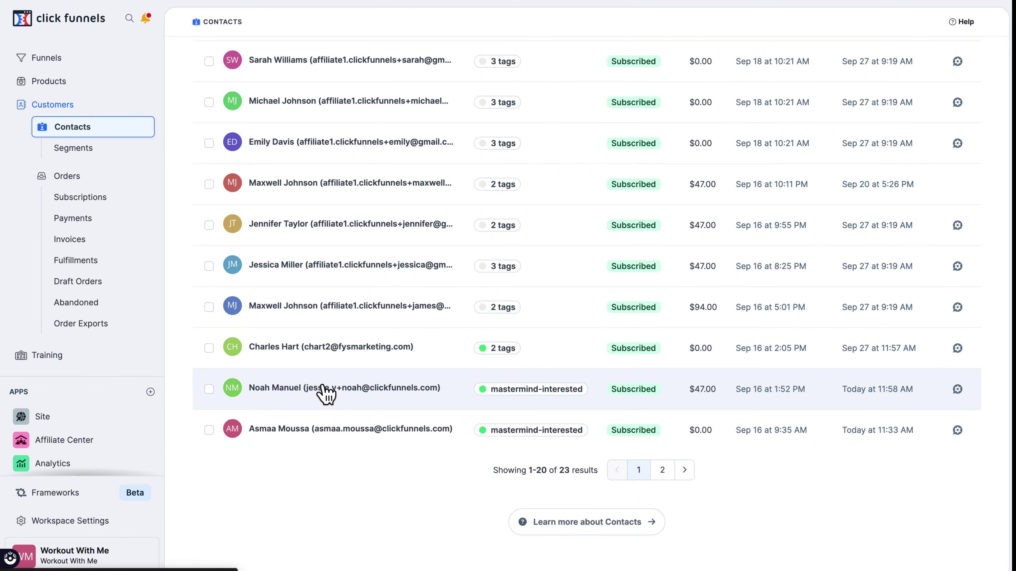
# - Open the post author's contact record for editing and expand the community profile fields
pyautogui.click(325, 394)
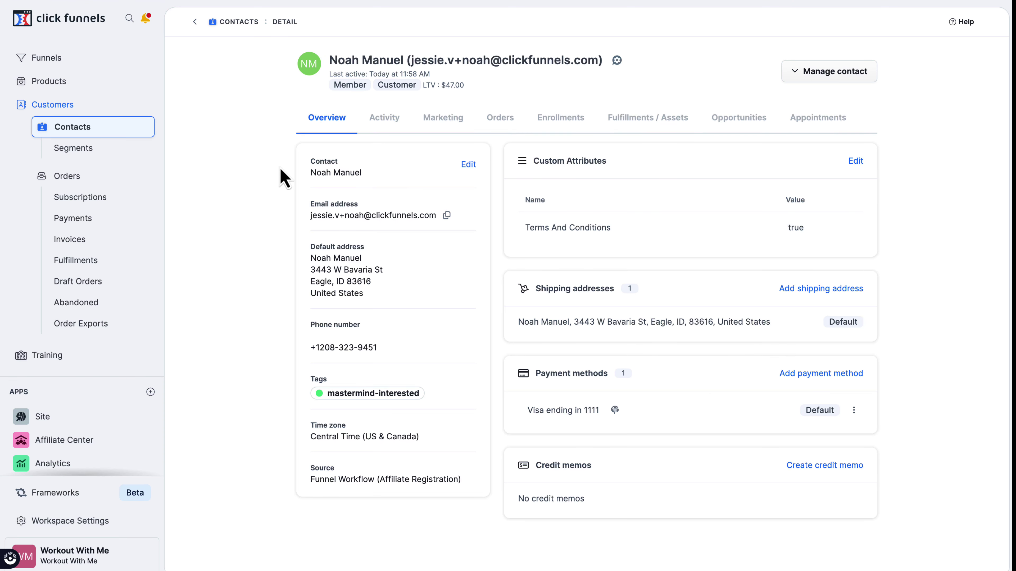
pyautogui.click(469, 175)
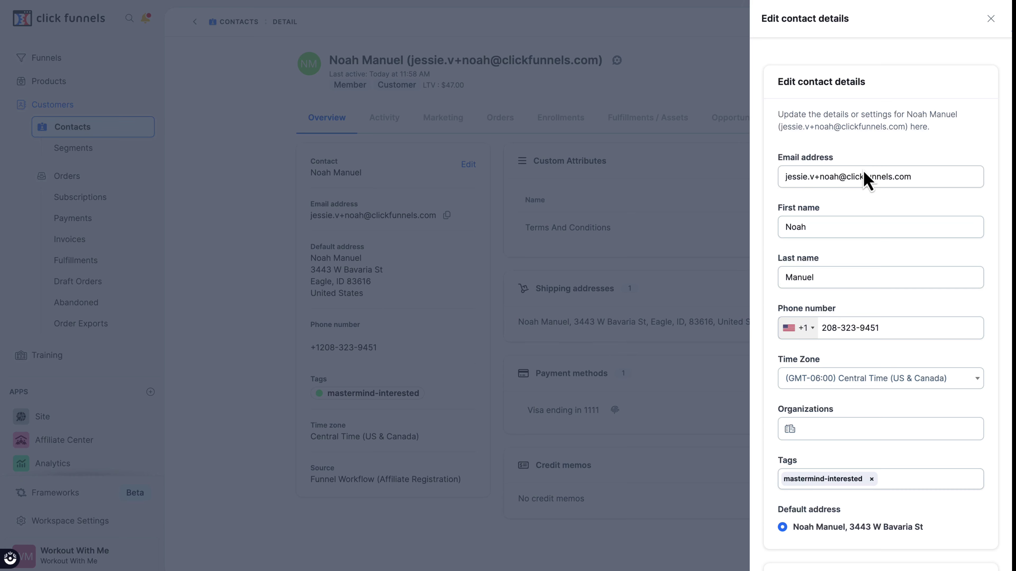
pyautogui.scroll(-5, 863, 171)
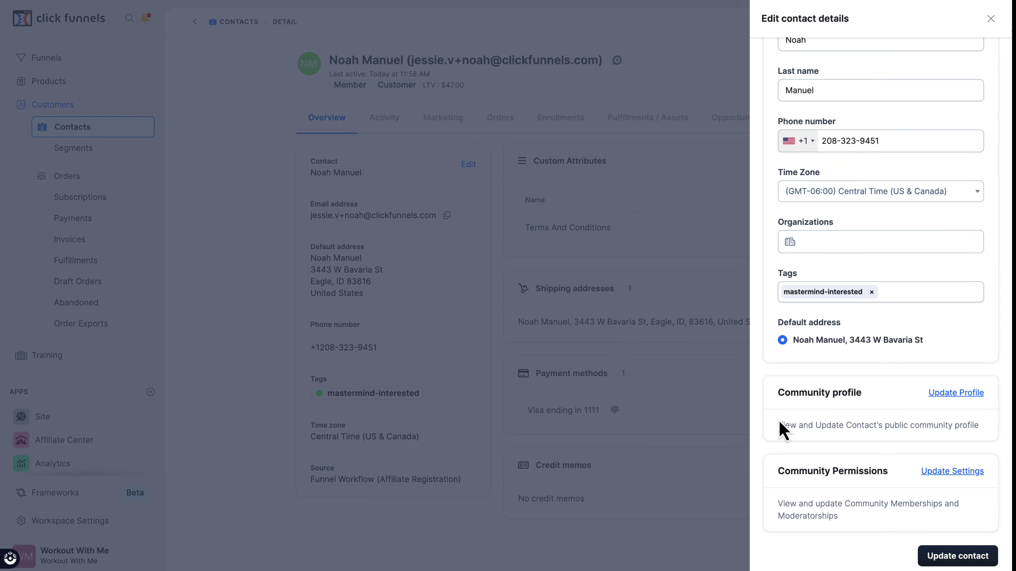
pyautogui.click(956, 393)
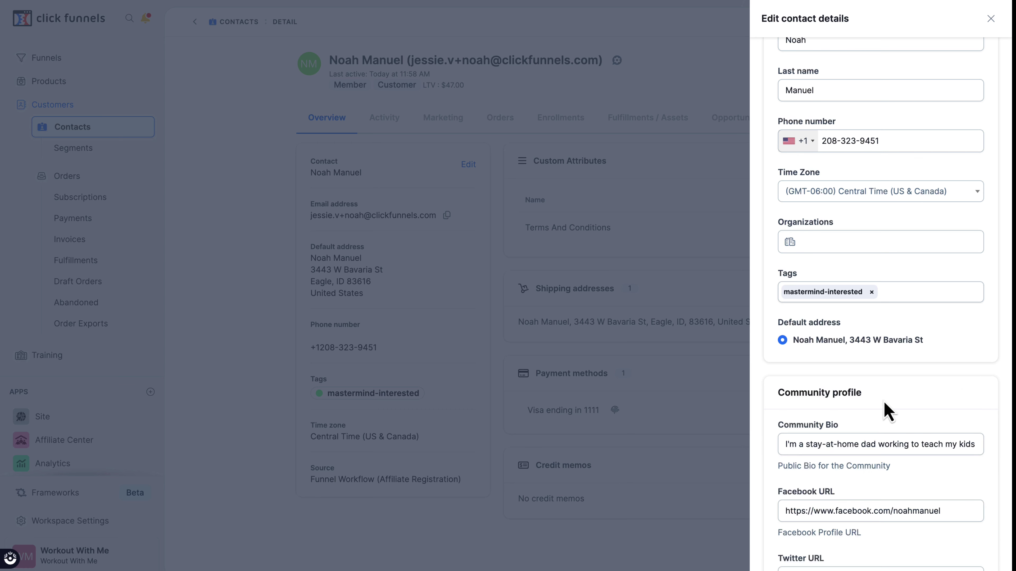
pyautogui.scroll(-8, 888, 408)
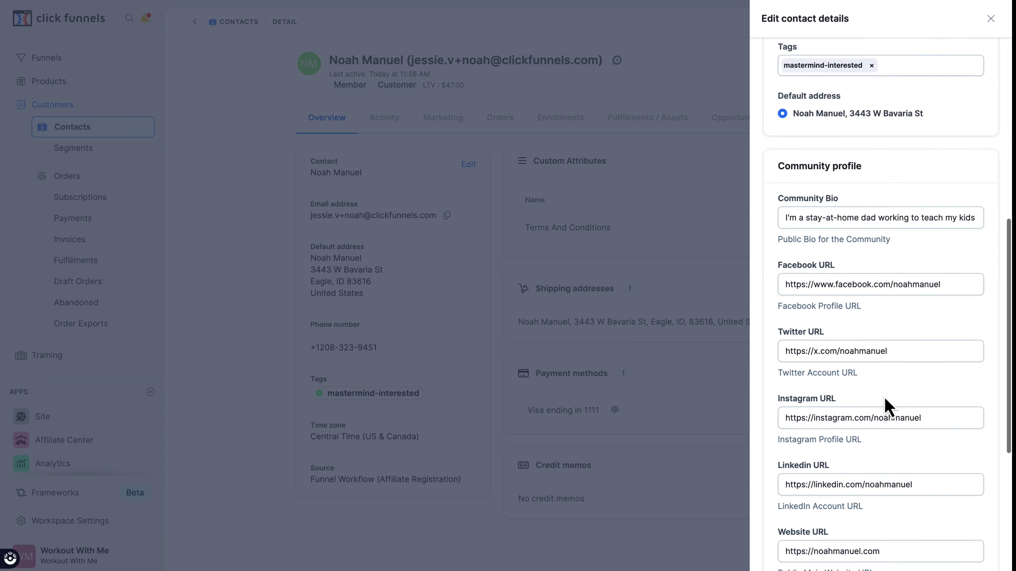
pyautogui.scroll(-4, 893, 430)
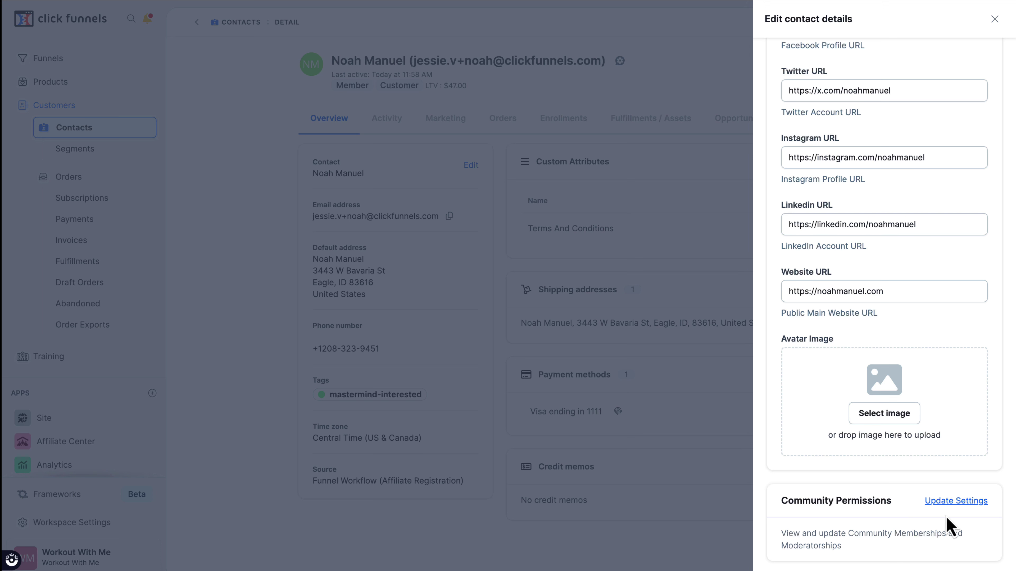
# - Expand the contact's community permissions and turn on Community Moderator
pyautogui.click(952, 502)
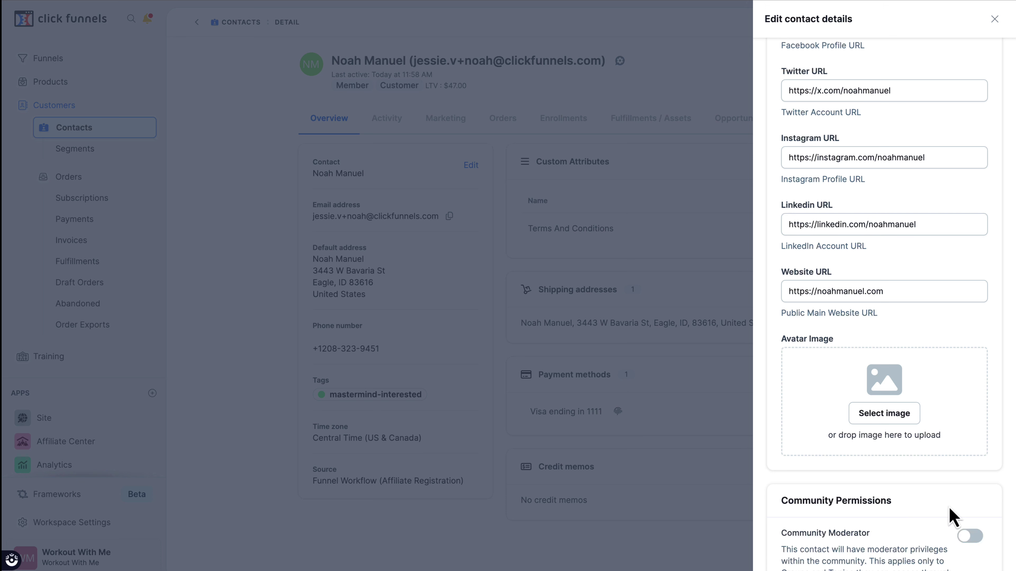
pyautogui.scroll(-3, 934, 515)
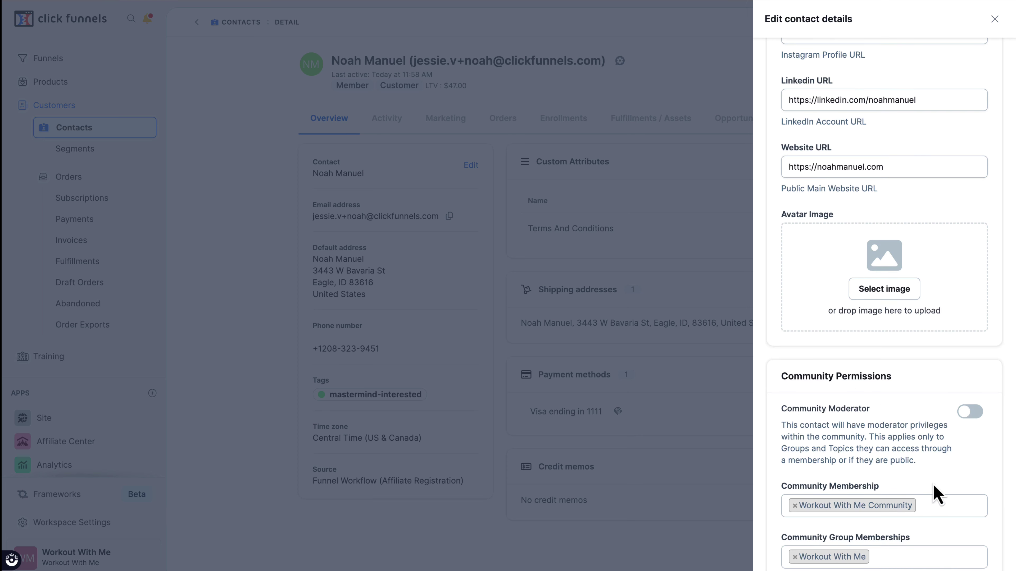
pyautogui.click(970, 416)
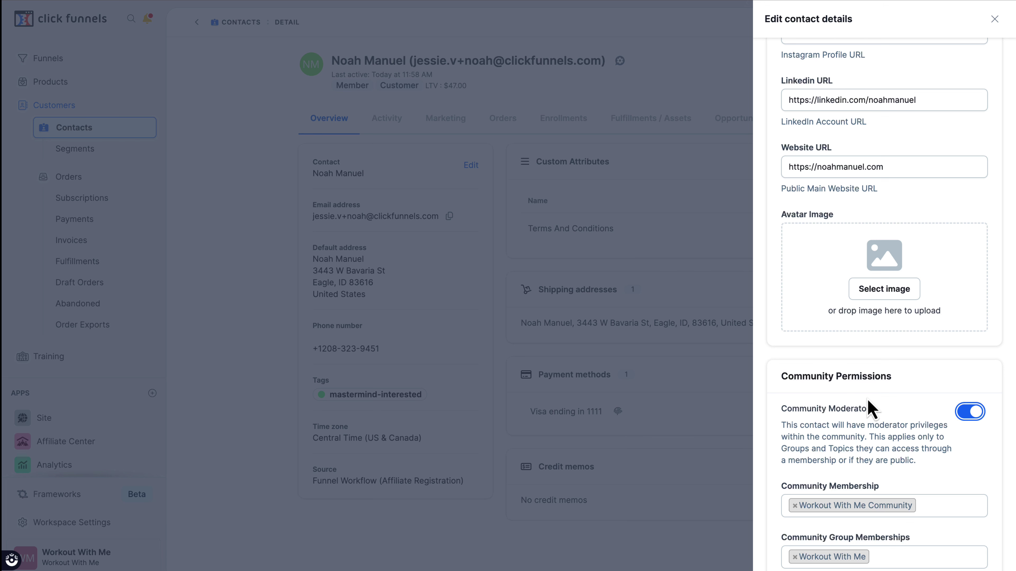
# - Add FitLife Bootcamp Private Group to the contact's community group memberships and update the contact
pyautogui.scroll(-3, 871, 408)
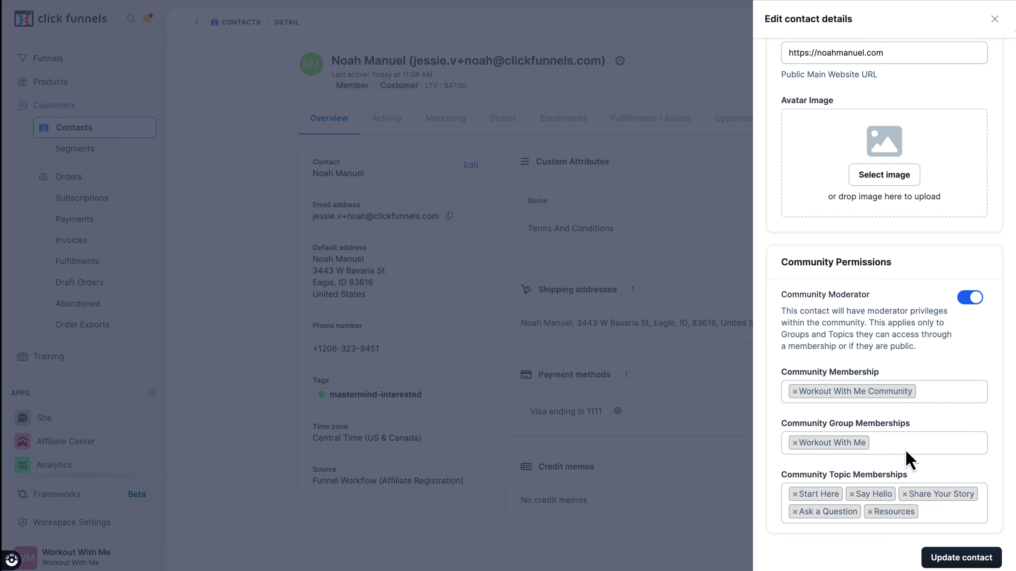
pyautogui.click(904, 443)
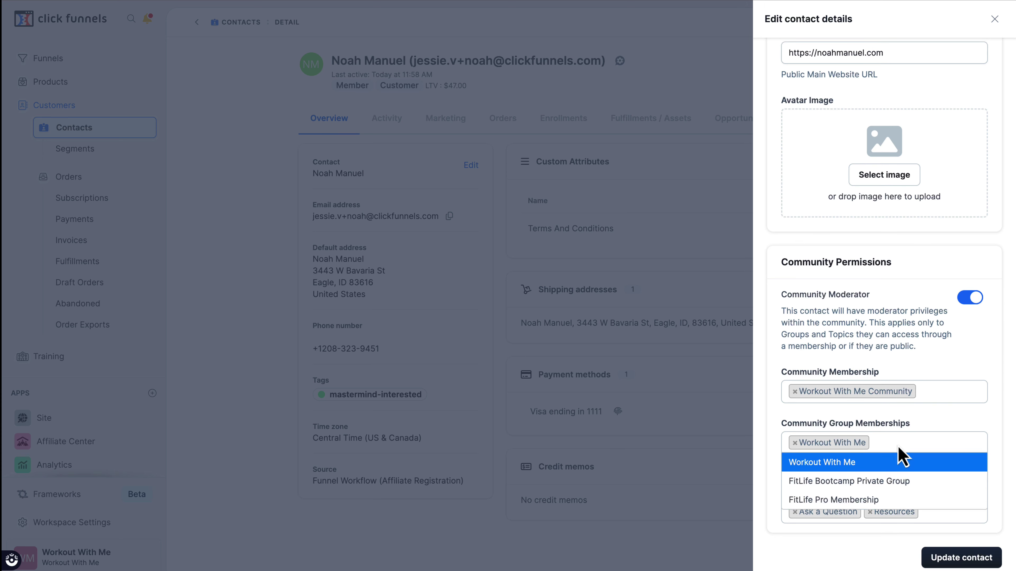
pyautogui.click(891, 484)
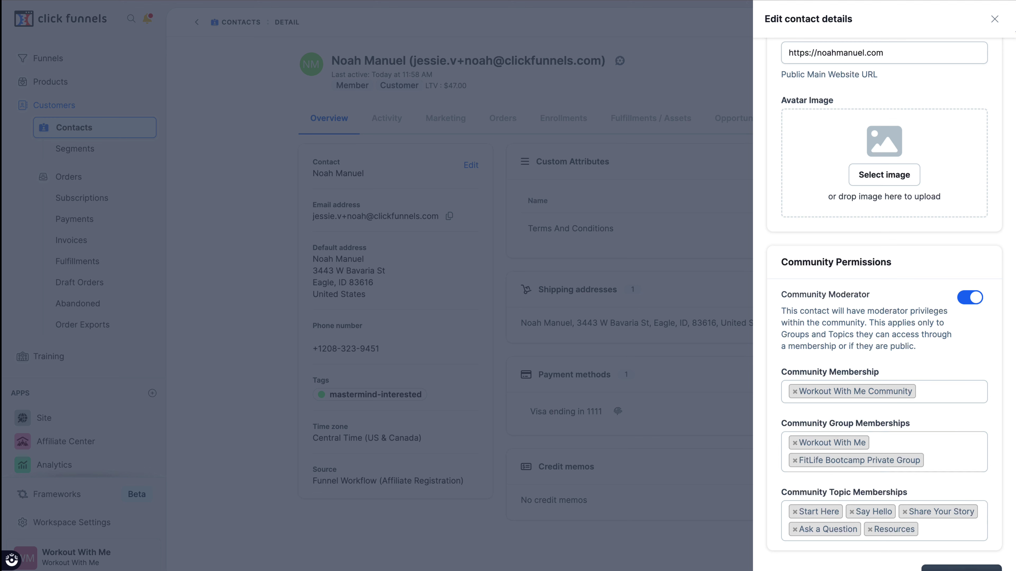
pyautogui.click(961, 568)
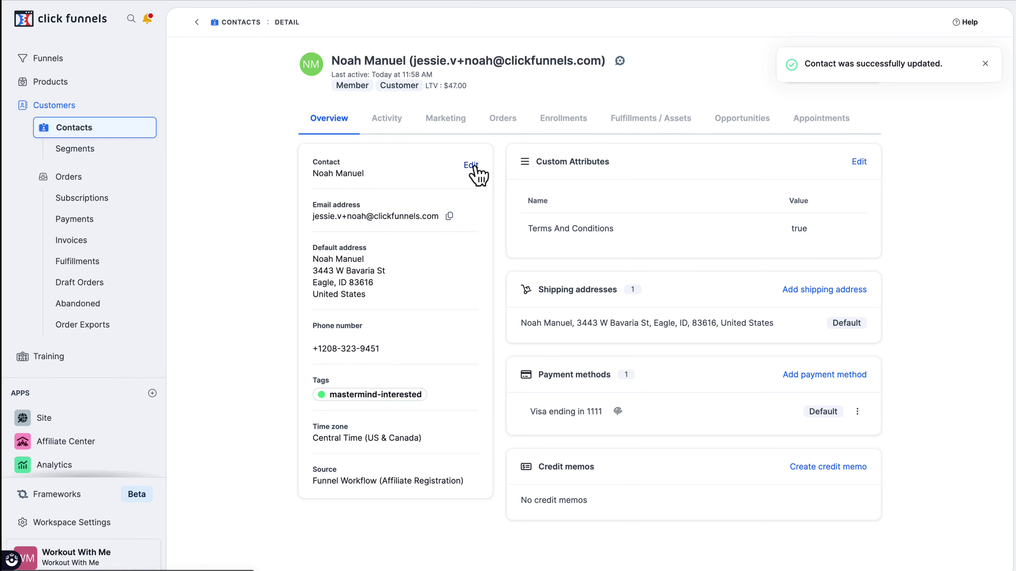
# - Reopen the contact's details, remove Workout With Me from the community group memberships, and update the contact
pyautogui.click(473, 166)
pyautogui.scroll(-5, 843, 403)
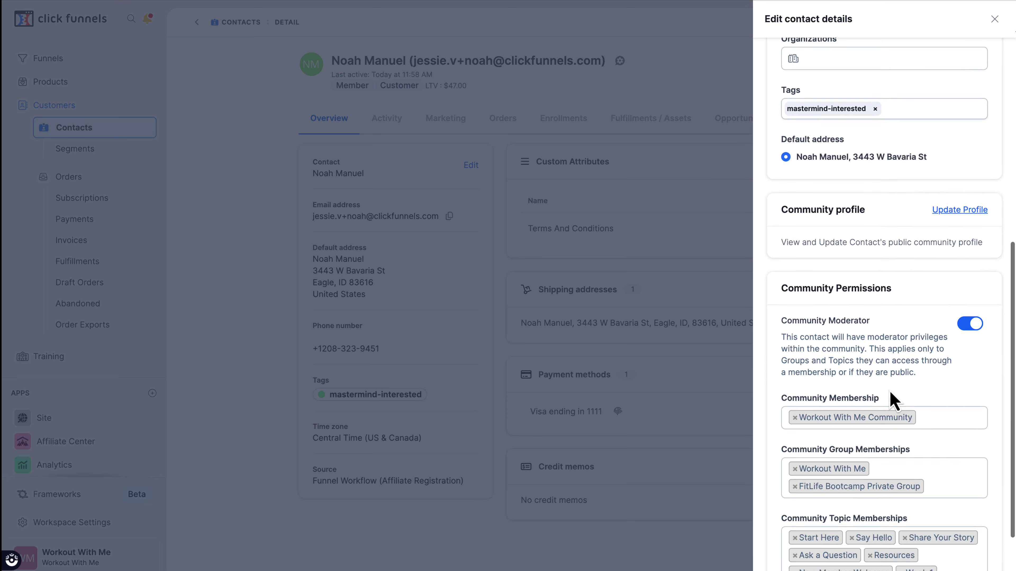
pyautogui.scroll(-2, 945, 400)
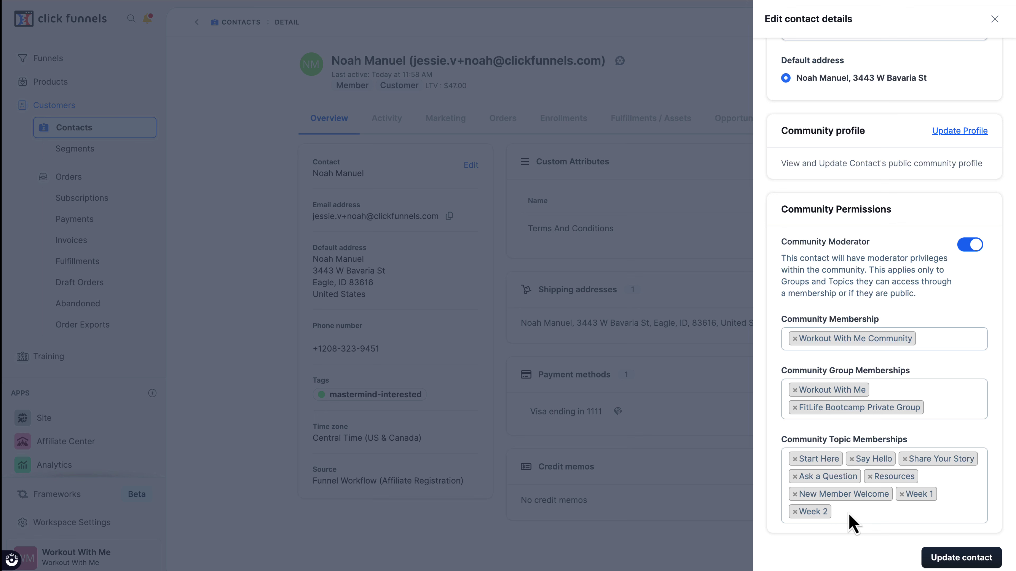
pyautogui.click(795, 390)
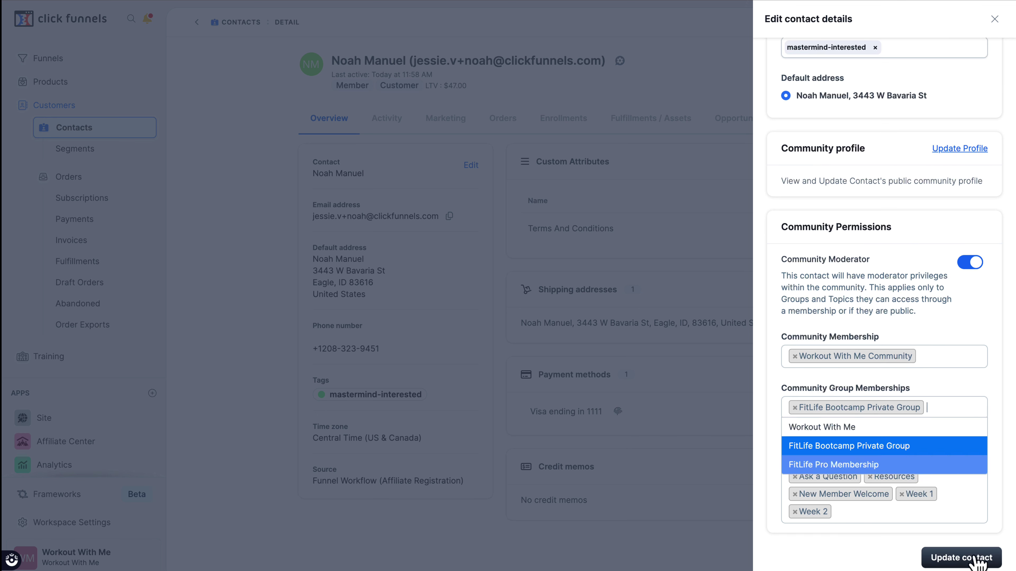
pyautogui.click(964, 557)
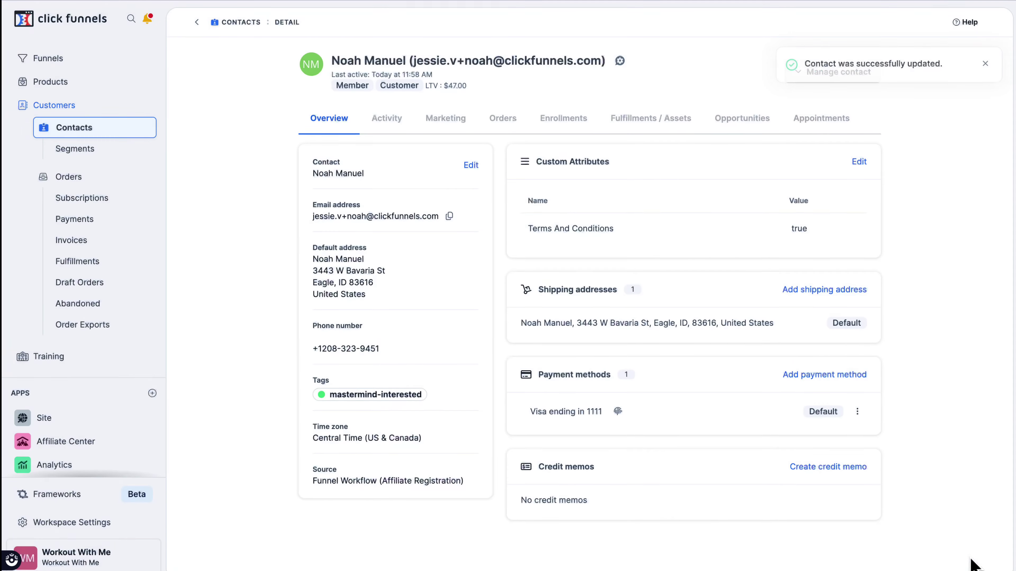
# - Edit the contact again to add Workout With Me back to the community group memberships, and update the contact
pyautogui.click(471, 166)
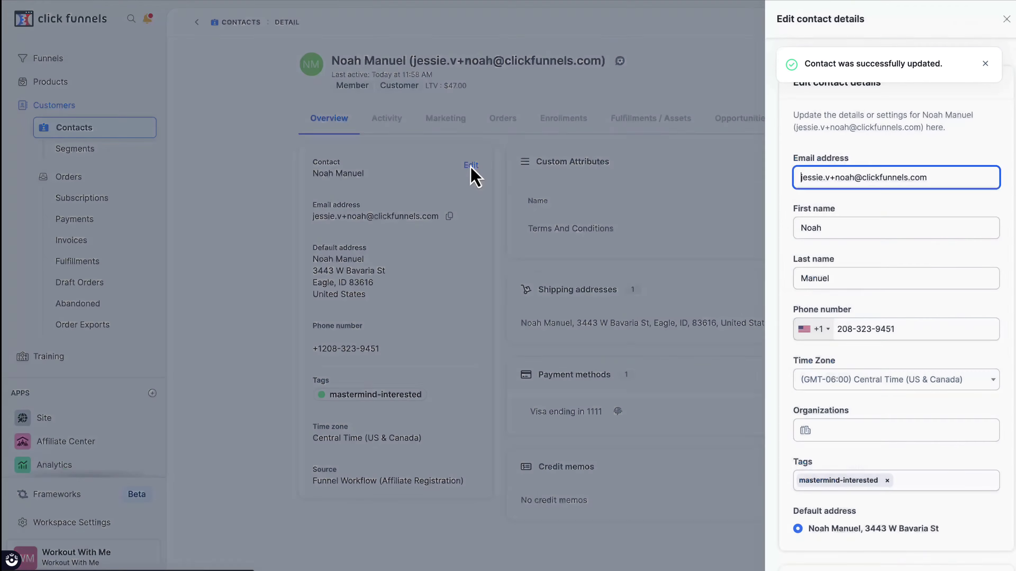
pyautogui.scroll(-10, 902, 465)
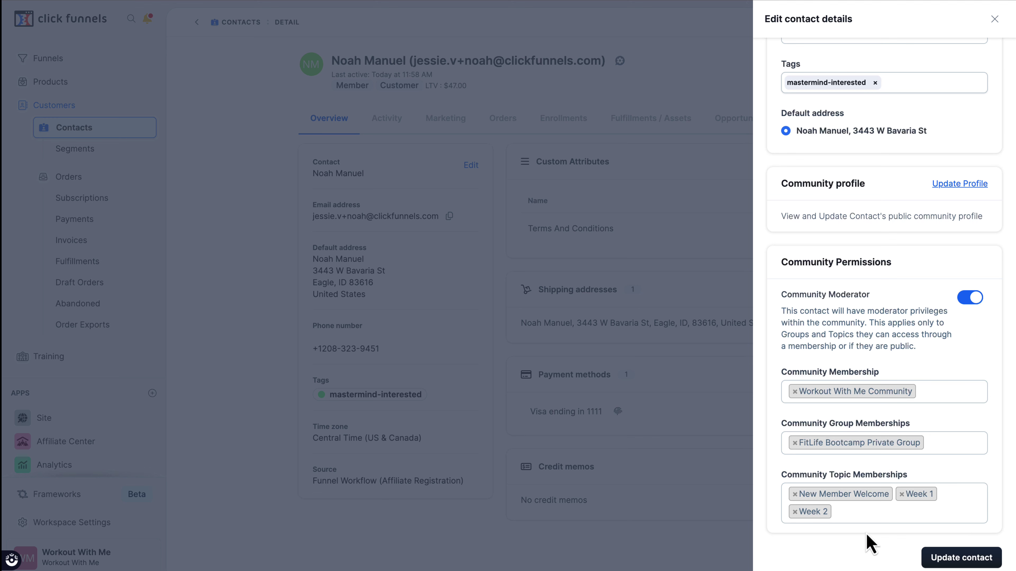
pyautogui.click(950, 442)
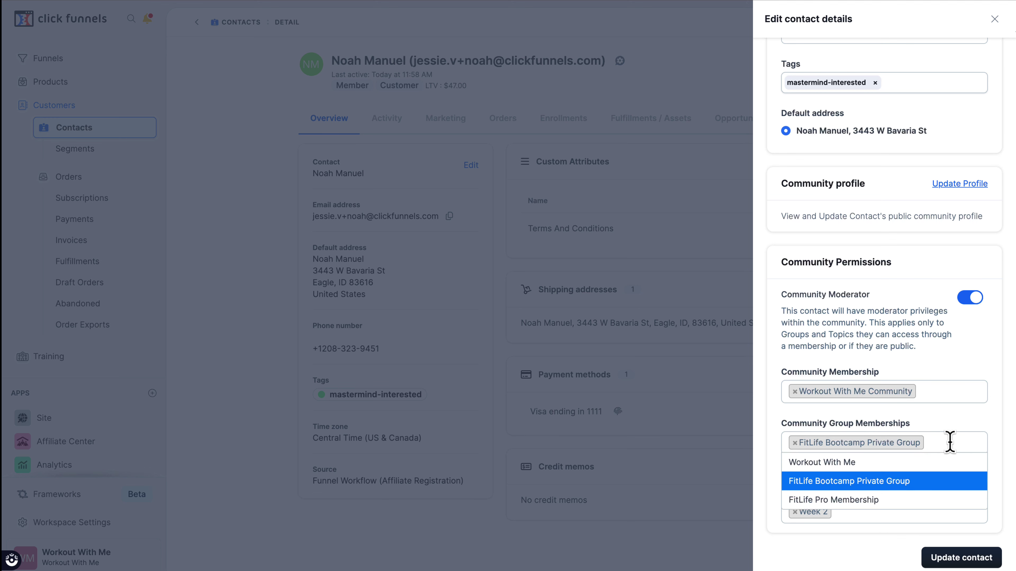
pyautogui.click(804, 464)
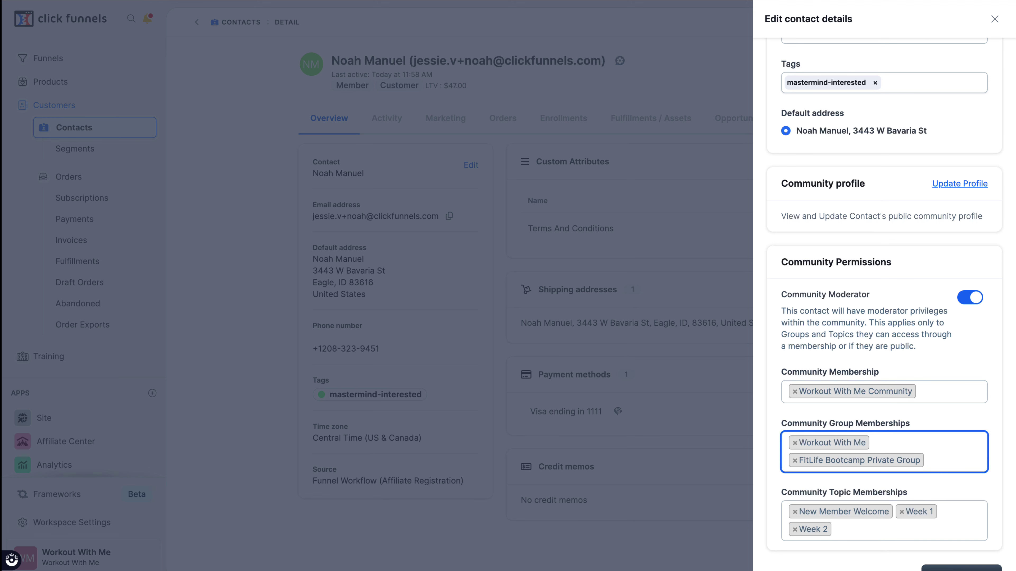
pyautogui.click(955, 568)
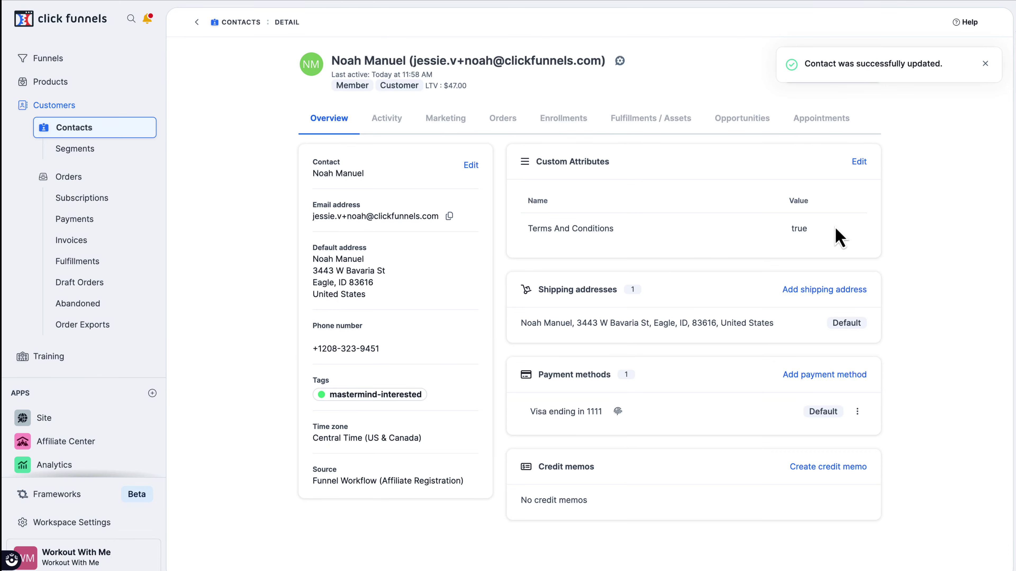
# - Reopen the contact's details and review the topics available under Community Topic Memberships
pyautogui.click(471, 166)
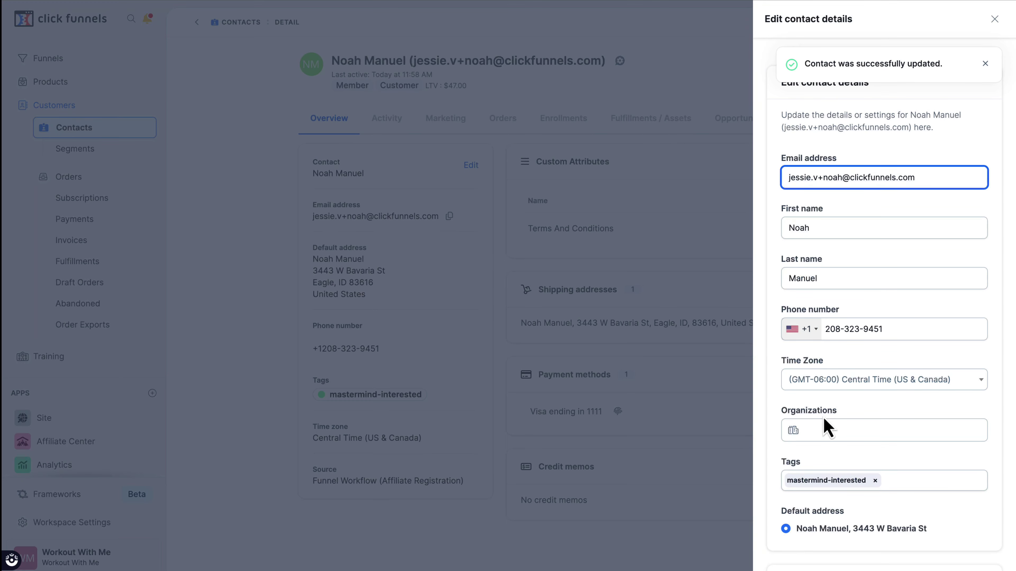
pyautogui.scroll(-10, 840, 432)
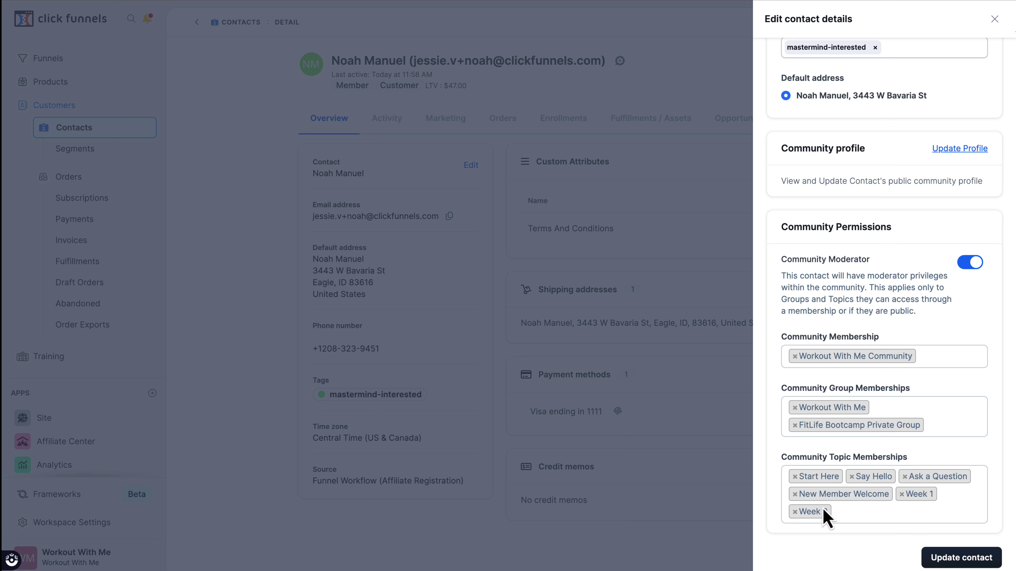
pyautogui.click(850, 512)
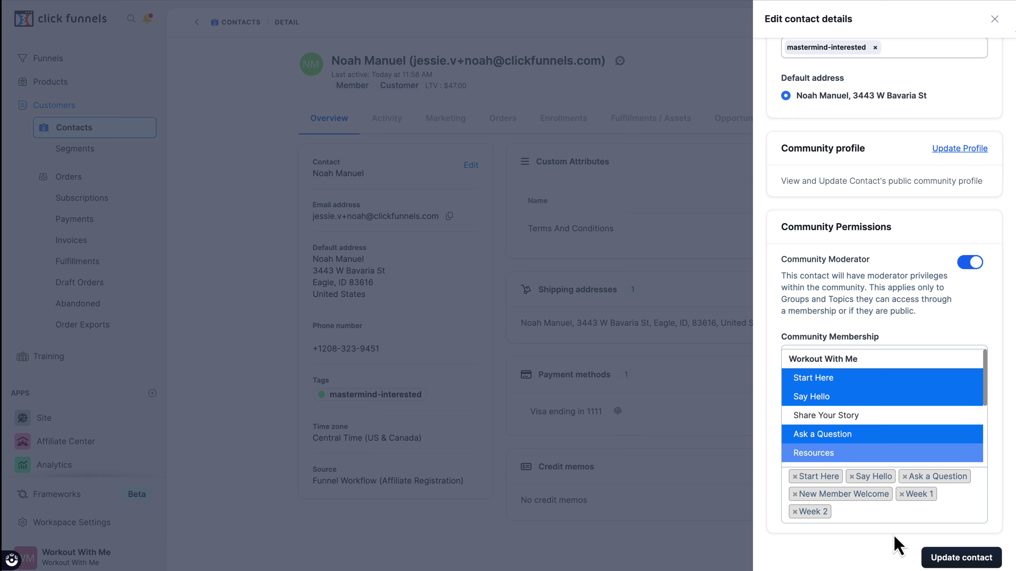
pyautogui.click(896, 546)
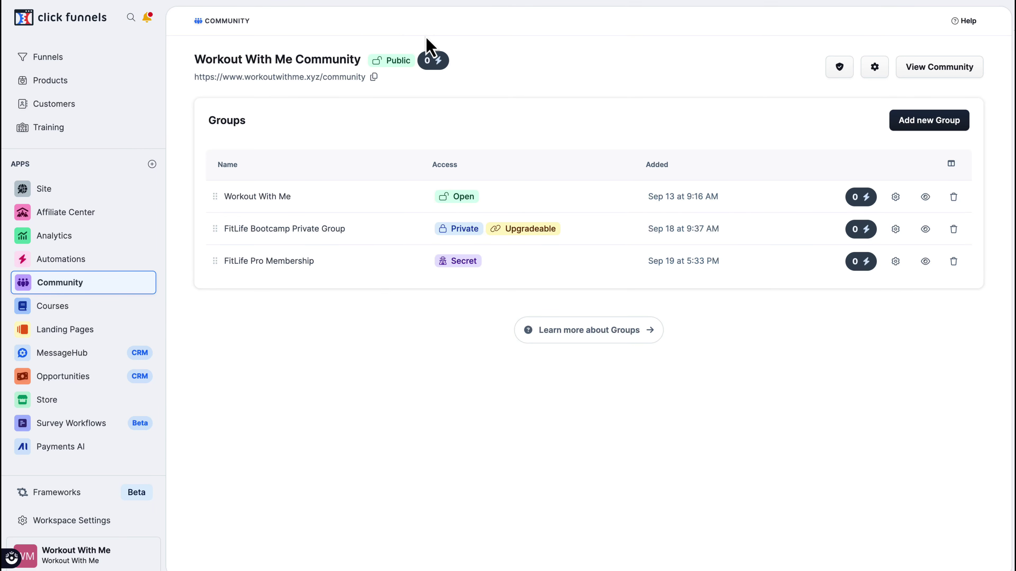
# - Add a quick action to the Workout With Me Community with the Joins community trigger
pyautogui.click(438, 61)
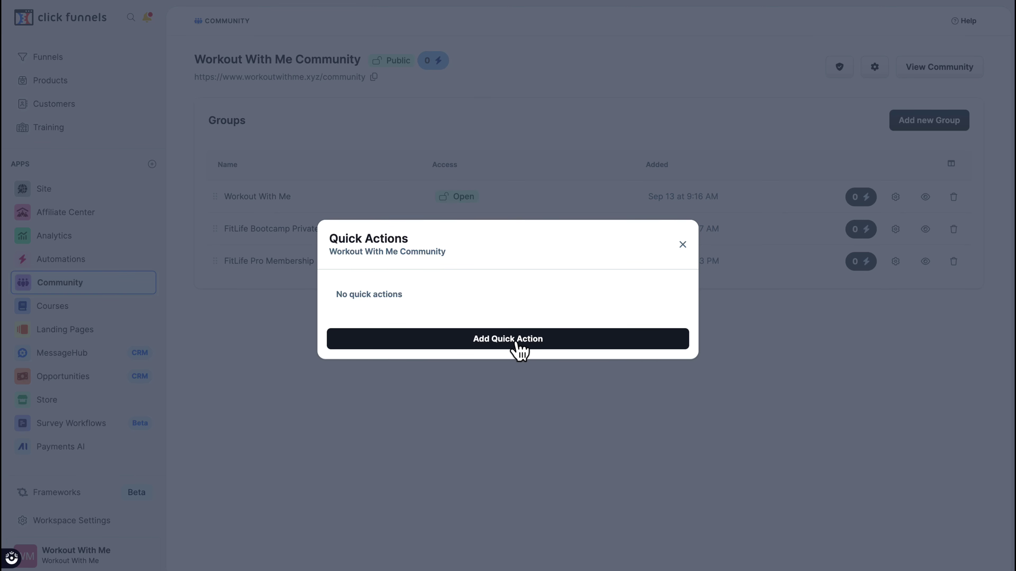
pyautogui.click(518, 348)
pyautogui.click(435, 298)
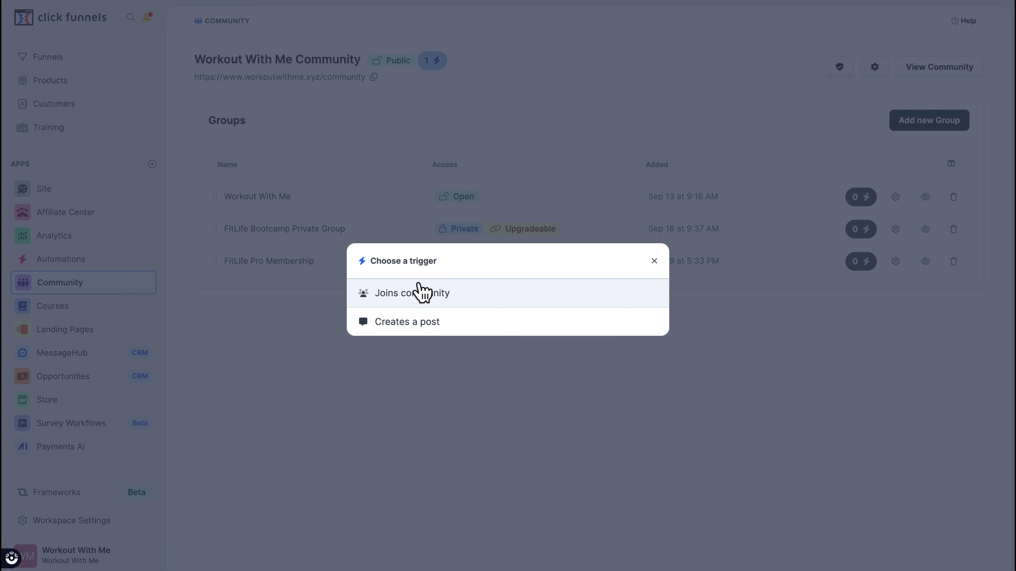
pyautogui.click(472, 296)
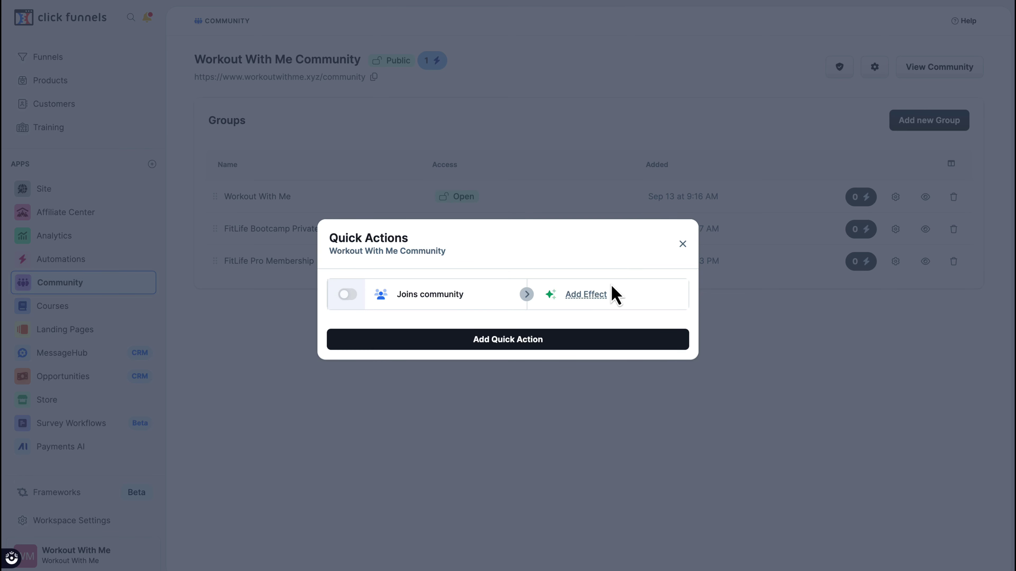
# - Give the community quick action an Add note effect reading "Joined Community", switch the action on, and close its settings
pyautogui.click(585, 296)
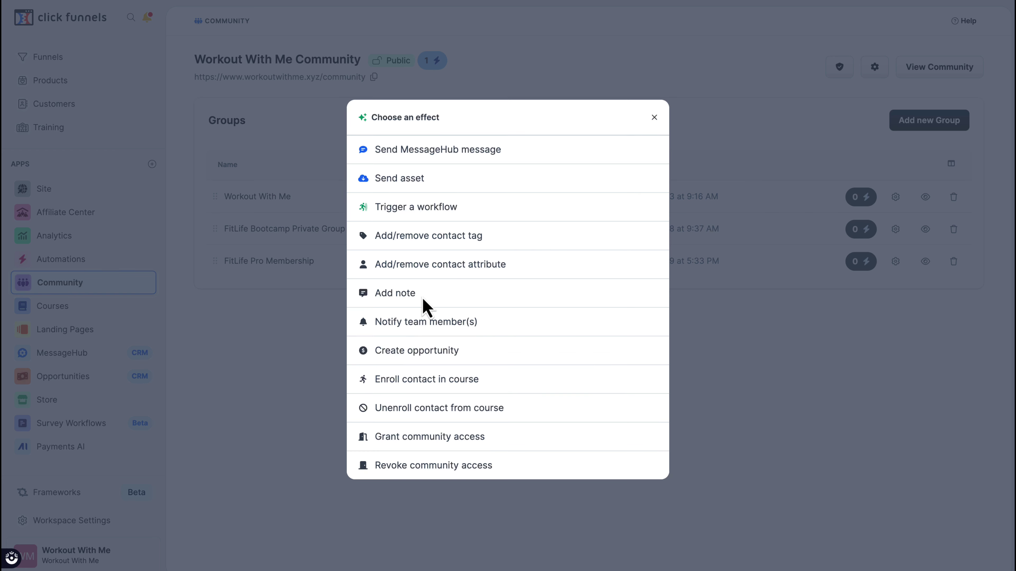
pyautogui.click(410, 299)
pyautogui.click(410, 284)
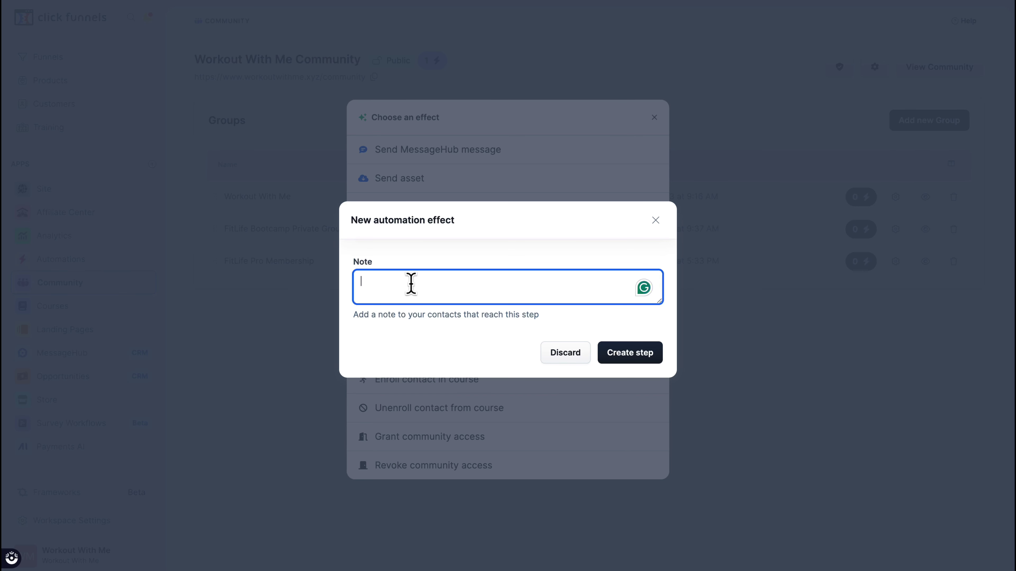
pyautogui.write('Joined Community')
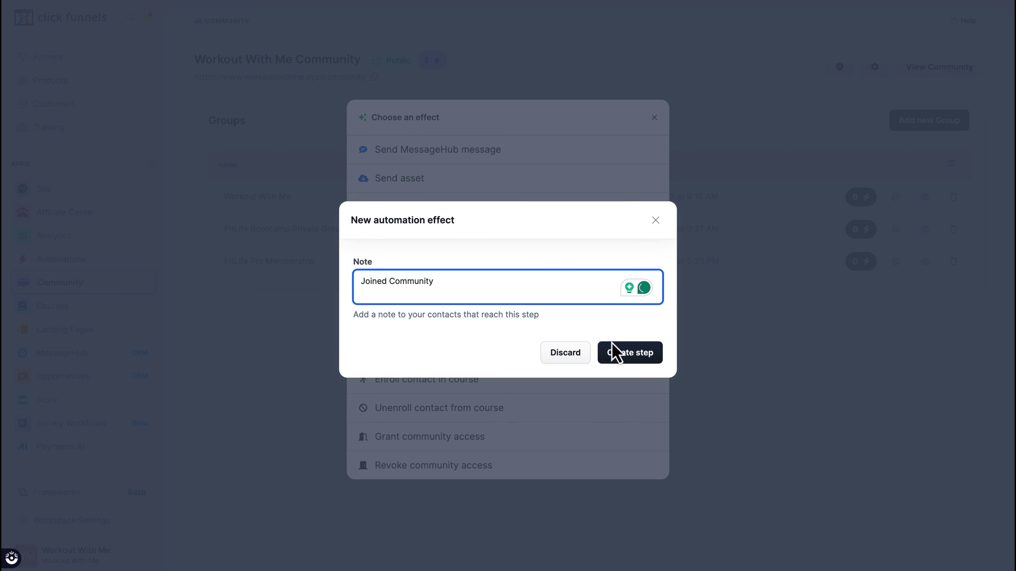
pyautogui.click(648, 354)
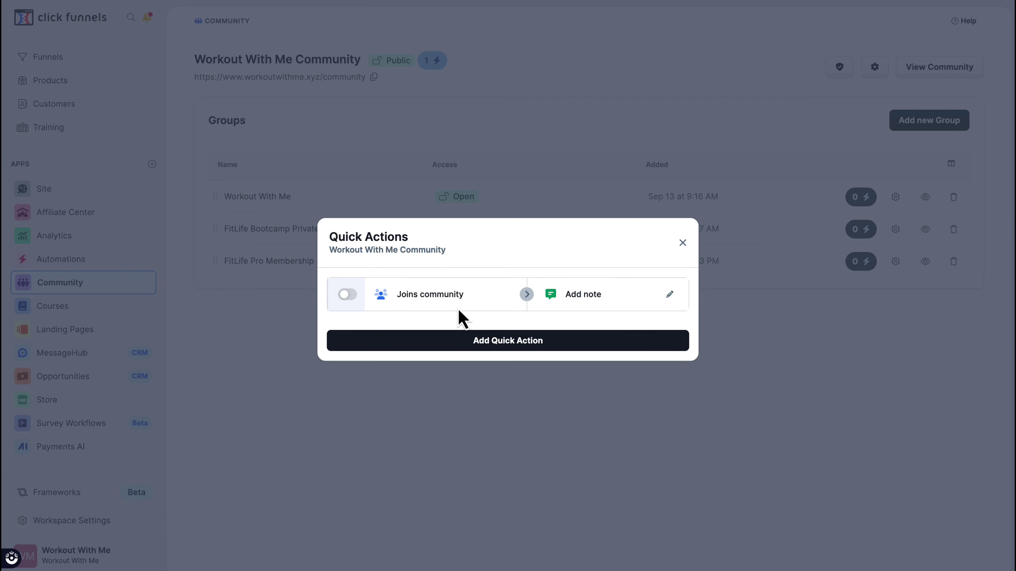
pyautogui.click(347, 295)
pyautogui.press('Escape')
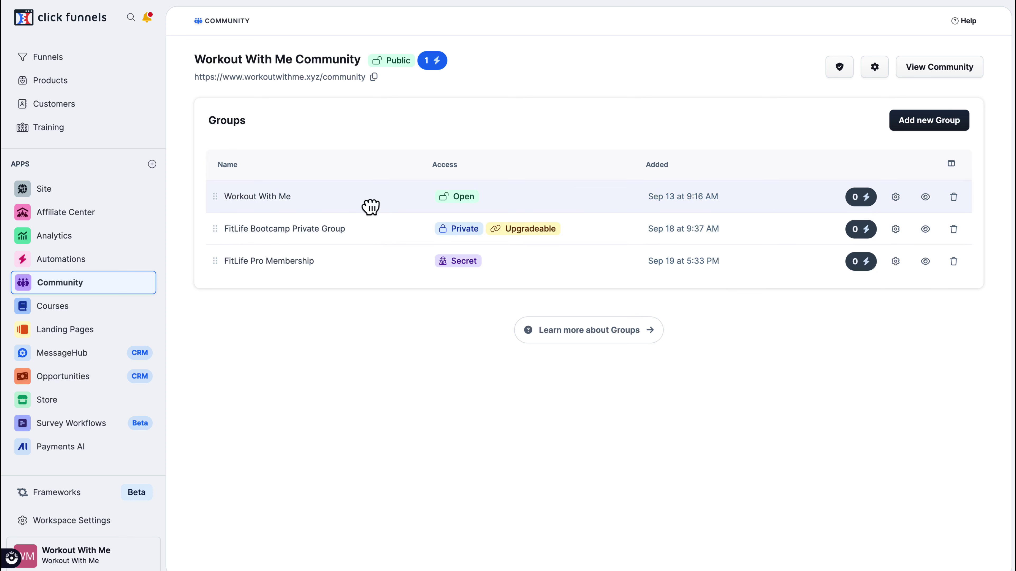
# - Add a quick action to the Workout With Me group with the Joins community group trigger
pyautogui.click(860, 197)
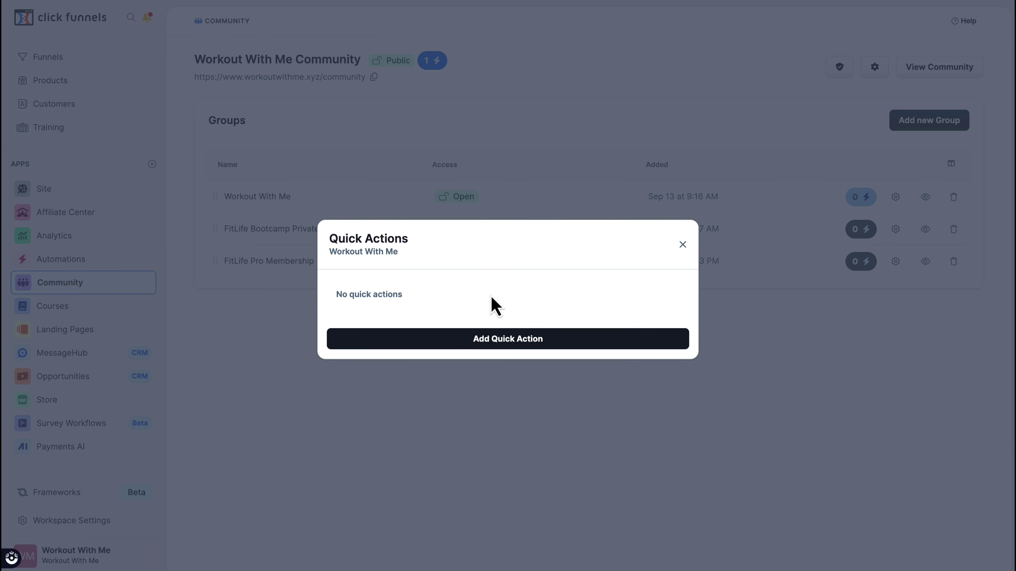
pyautogui.click(489, 342)
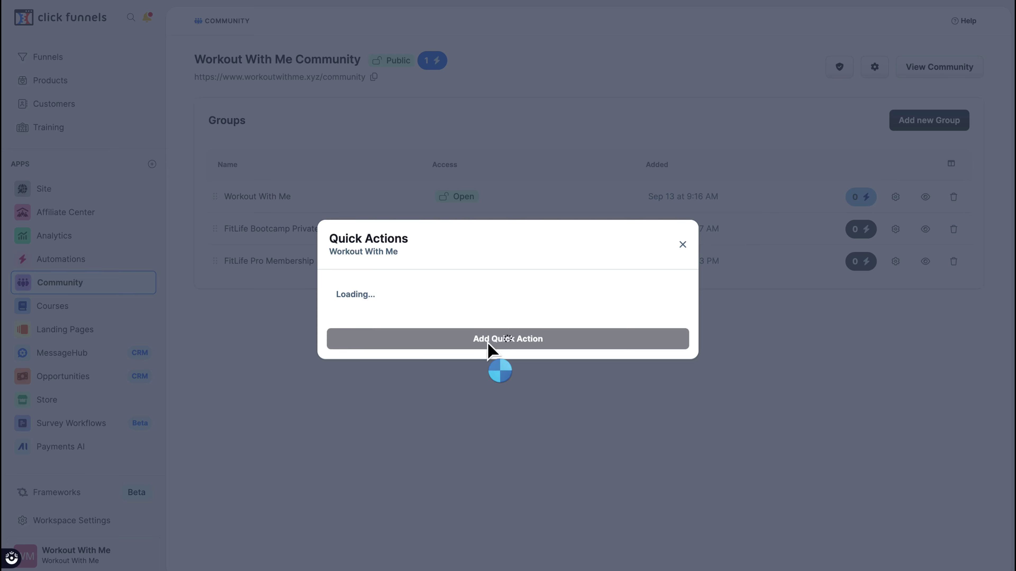
pyautogui.click(438, 298)
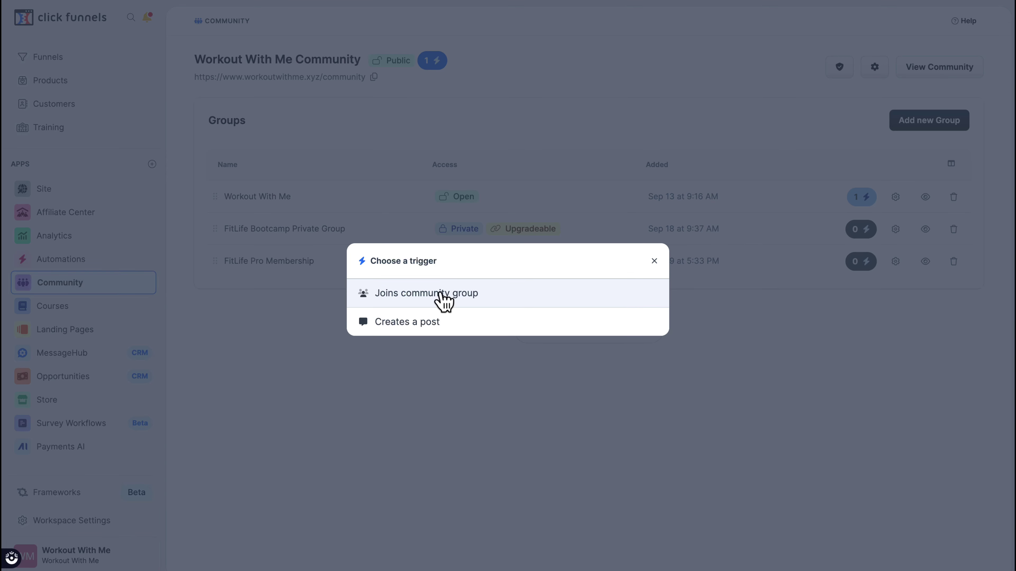
pyautogui.click(442, 296)
# - Give the group's quick action an Add note effect reading "Joined WWM Group" and switch the action on
pyautogui.click(583, 294)
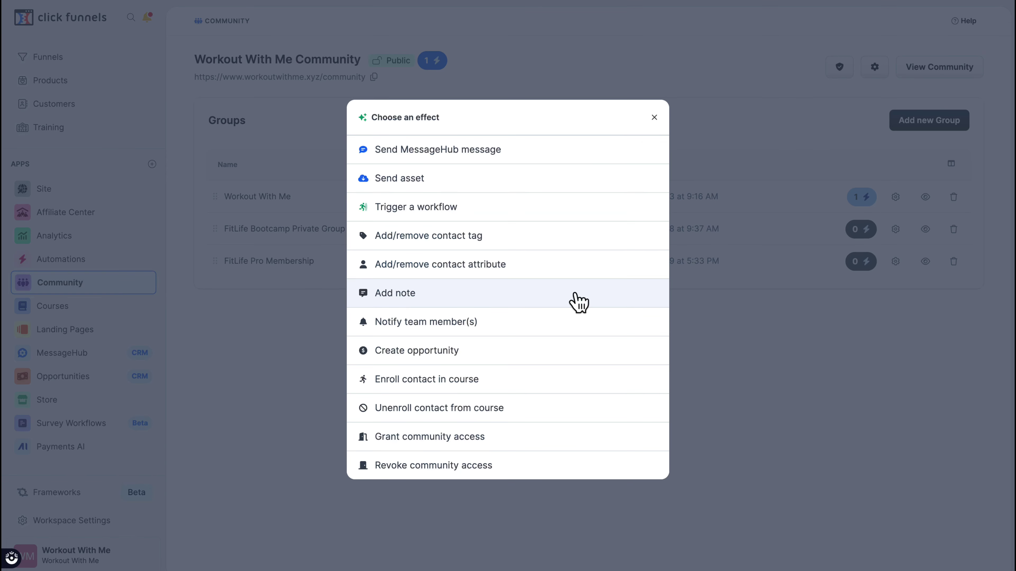
pyautogui.click(418, 294)
pyautogui.click(417, 288)
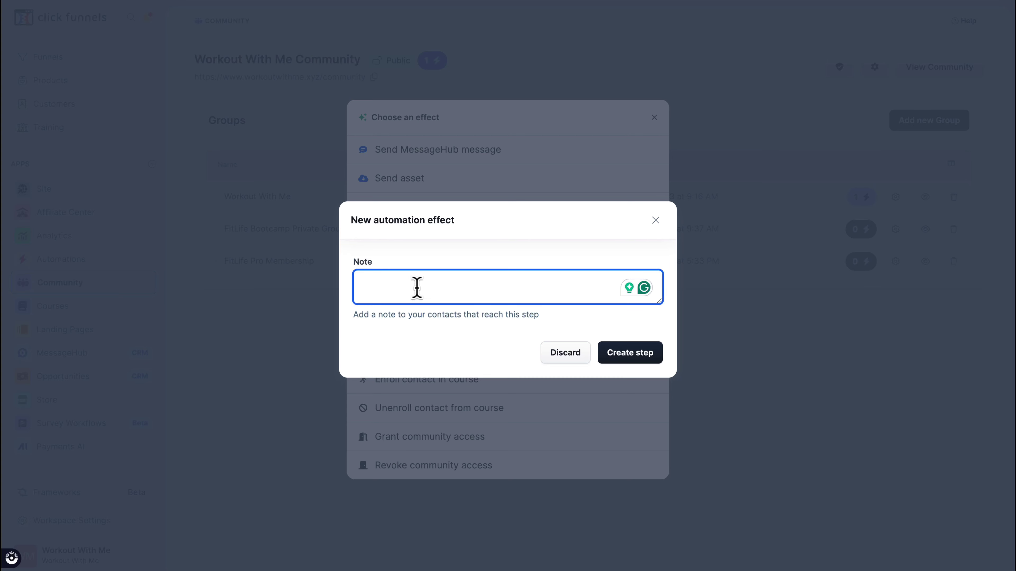
pyautogui.write('Joined WWM ')
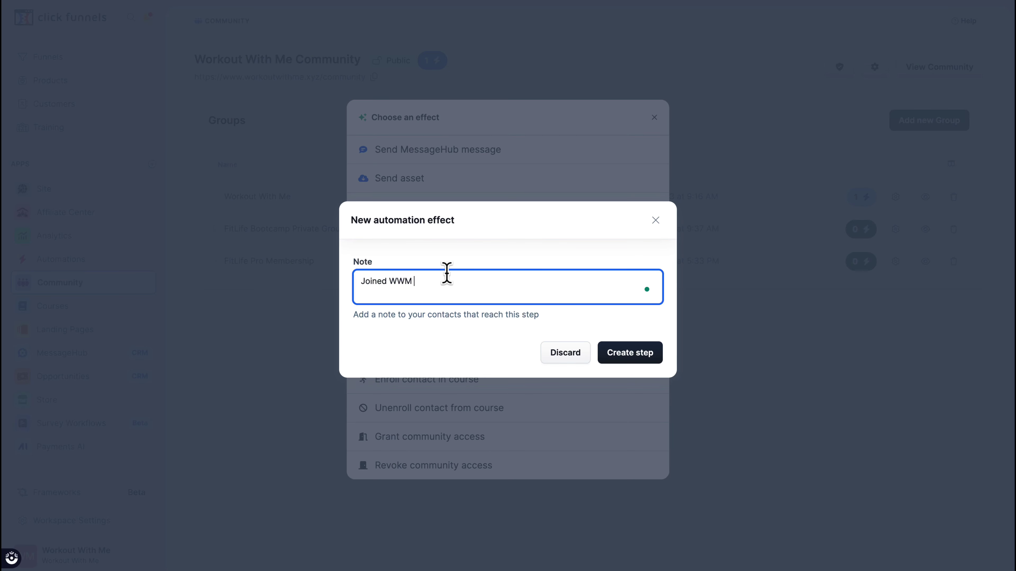
pyautogui.write('Group')
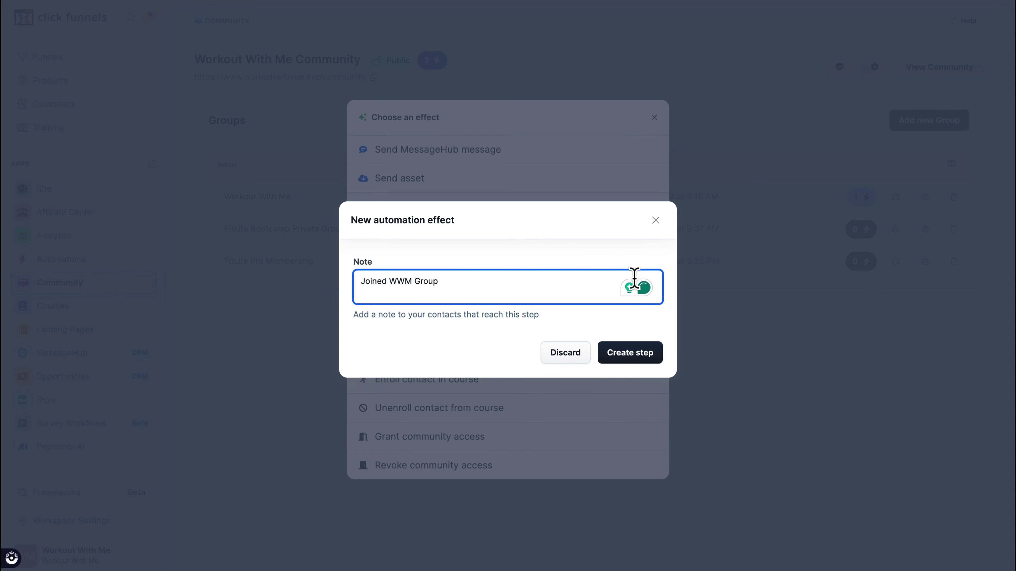
pyautogui.click(626, 353)
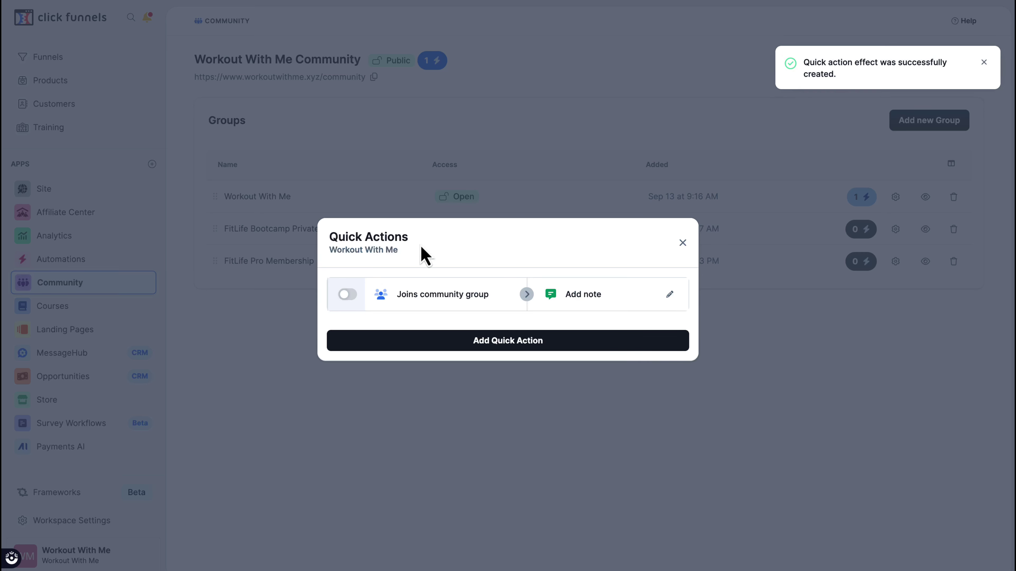
pyautogui.click(345, 294)
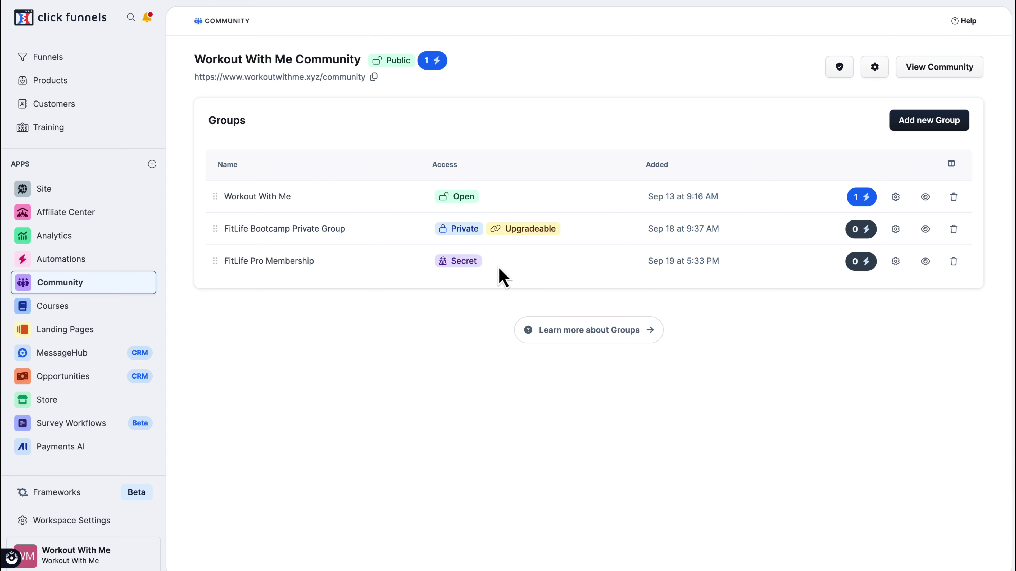
# - In the Workout With Me group, add a quick action to the Say Hello topic and view its trigger options without choosing one
pyautogui.click(275, 198)
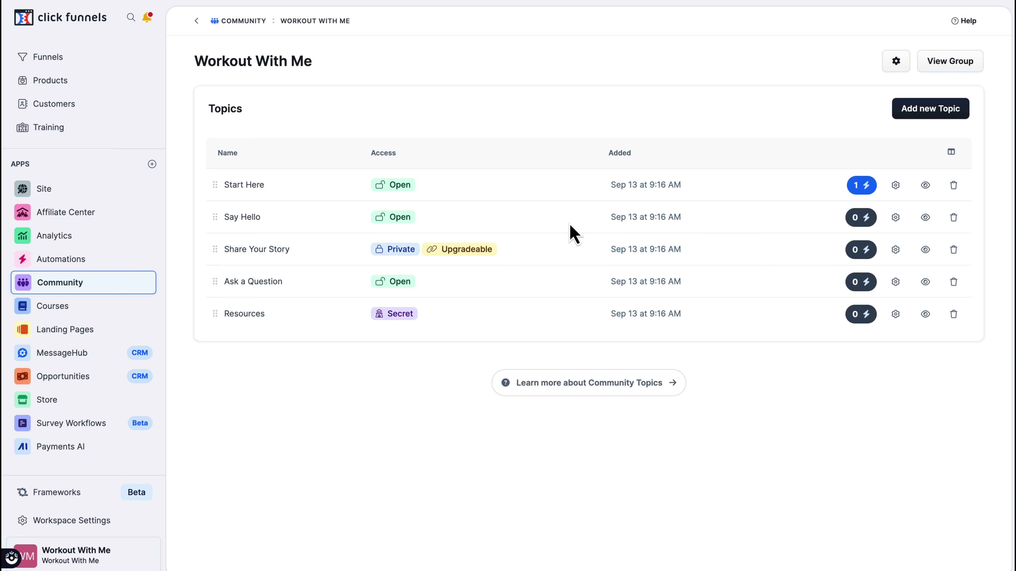
pyautogui.click(862, 221)
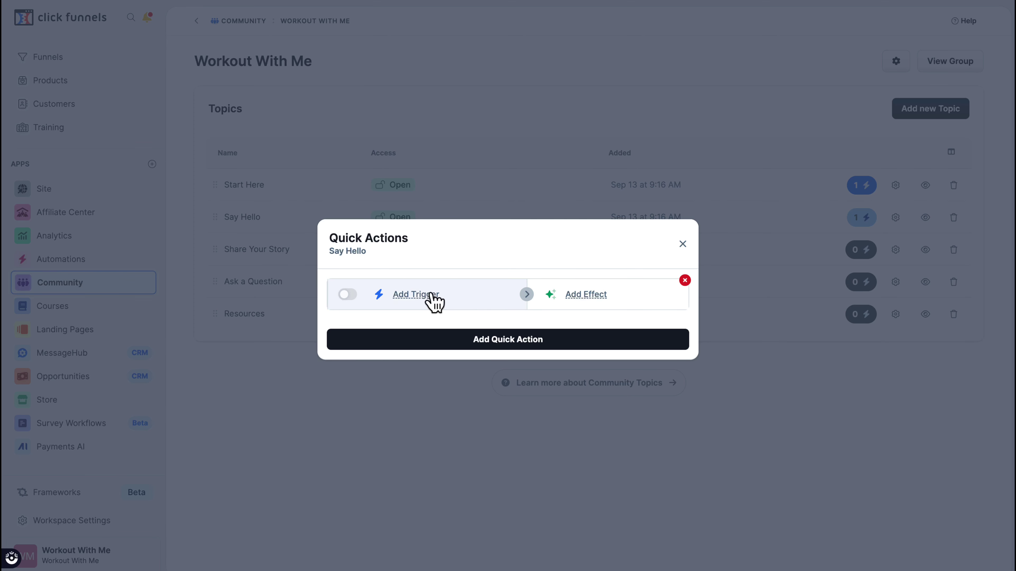
pyautogui.click(431, 297)
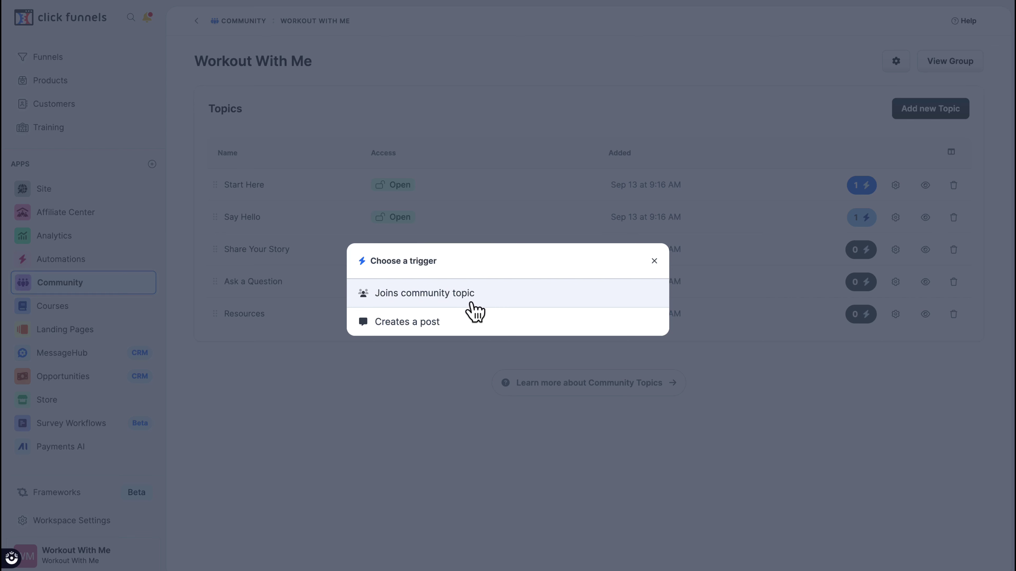
pyautogui.click(655, 262)
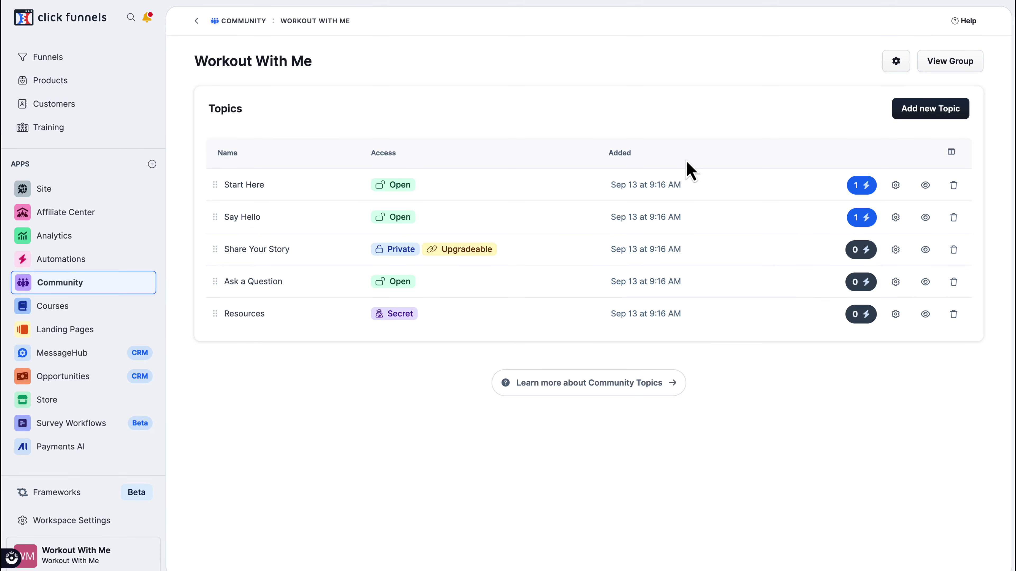